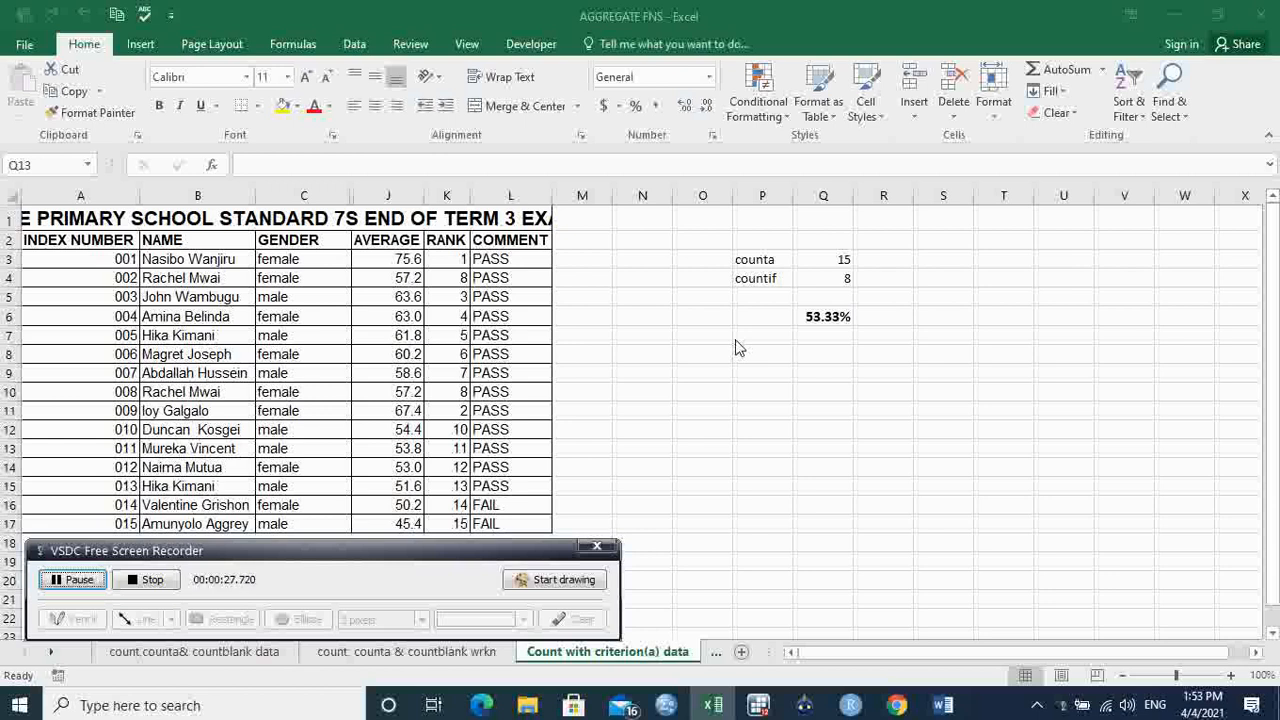
Check the formula behind the 53.33% result and label P8 'count if'.
left_click(911, 325)
left_click(962, 343)
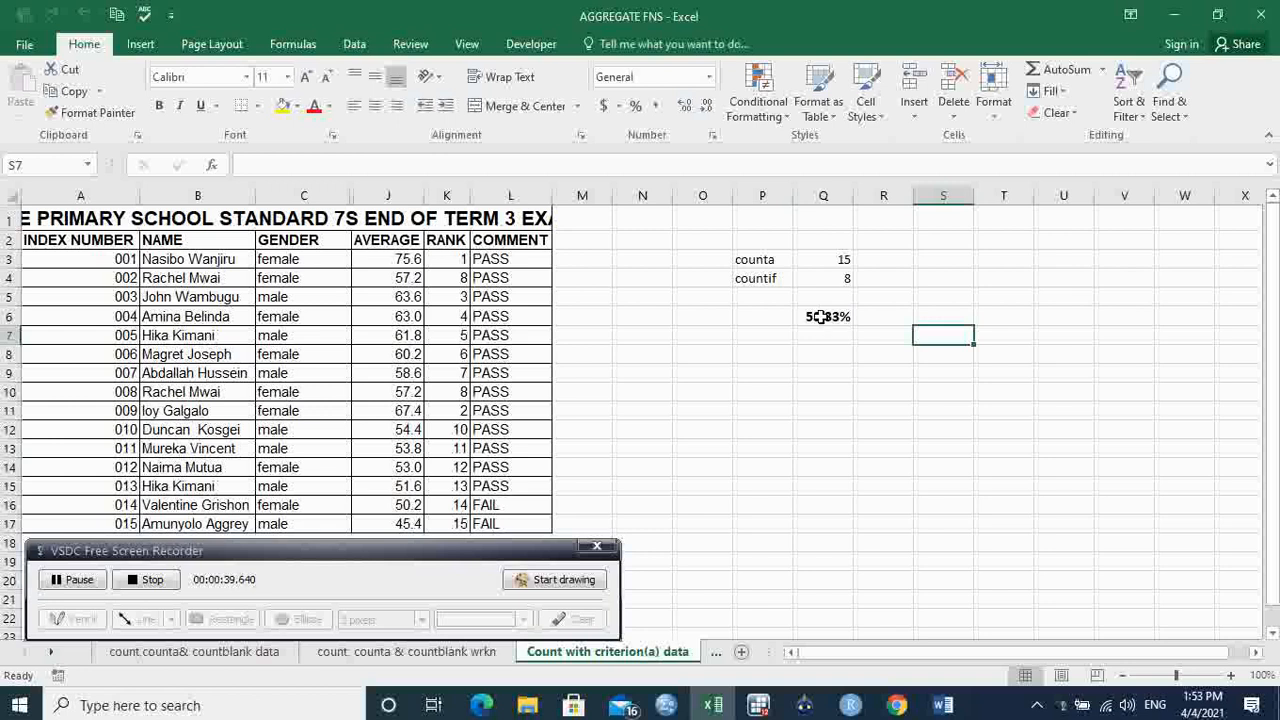
left_click(830, 318)
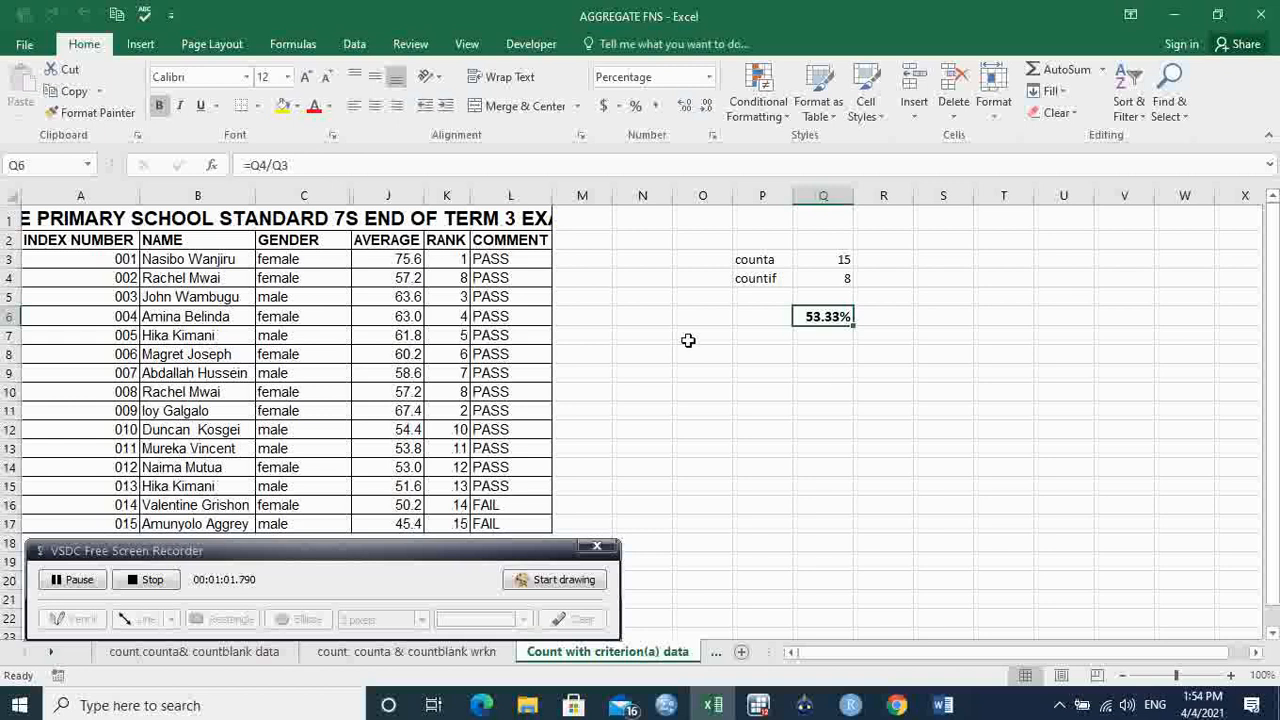
left_click(751, 357)
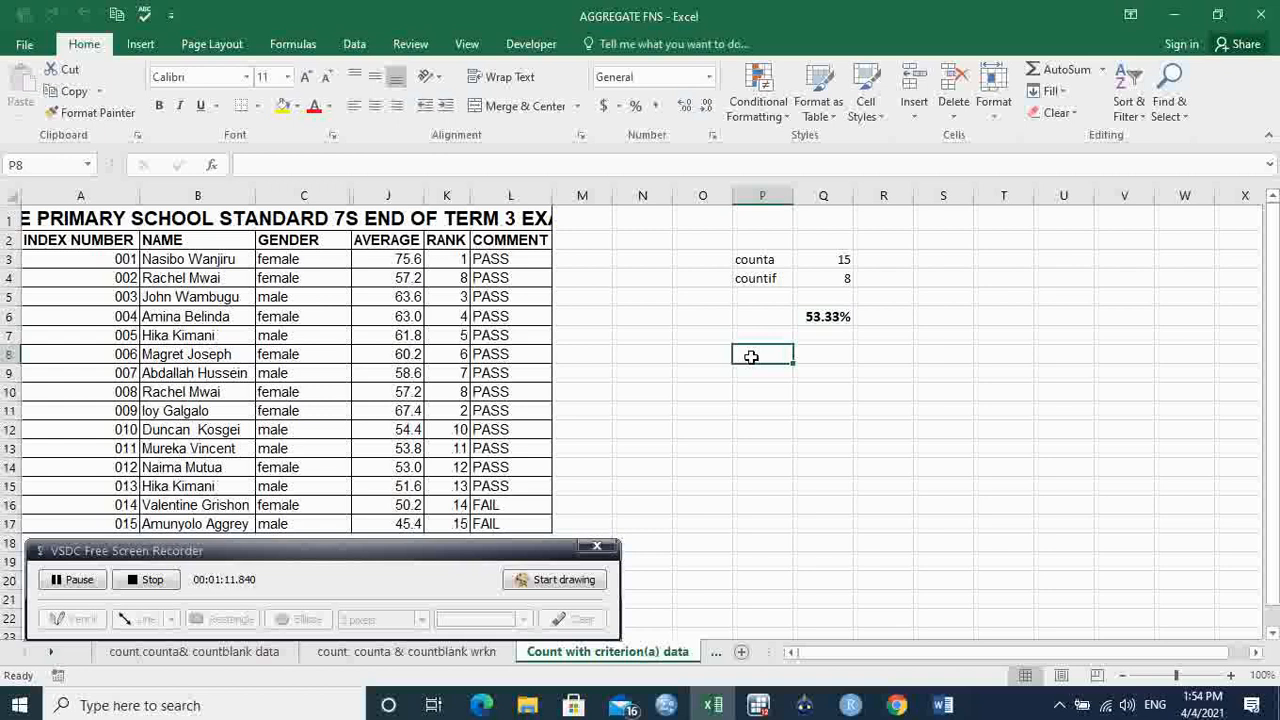
type("cou")
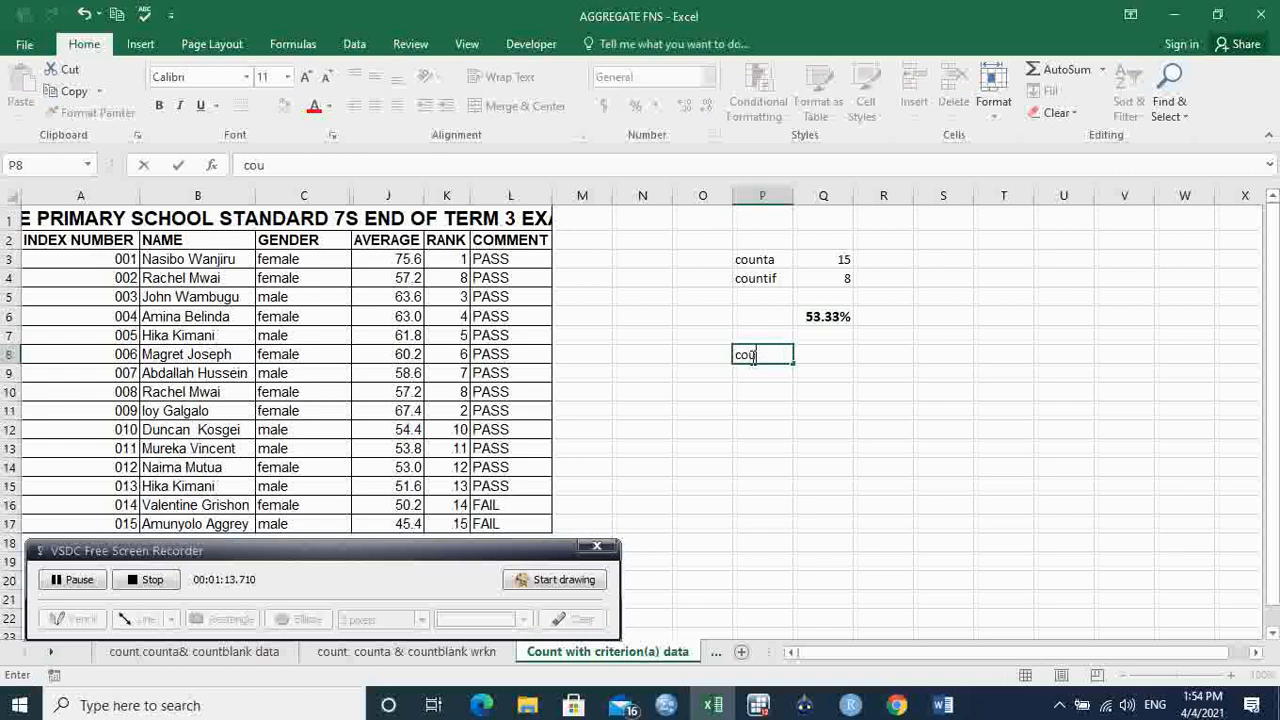
type("nt if")
left_click(817, 357)
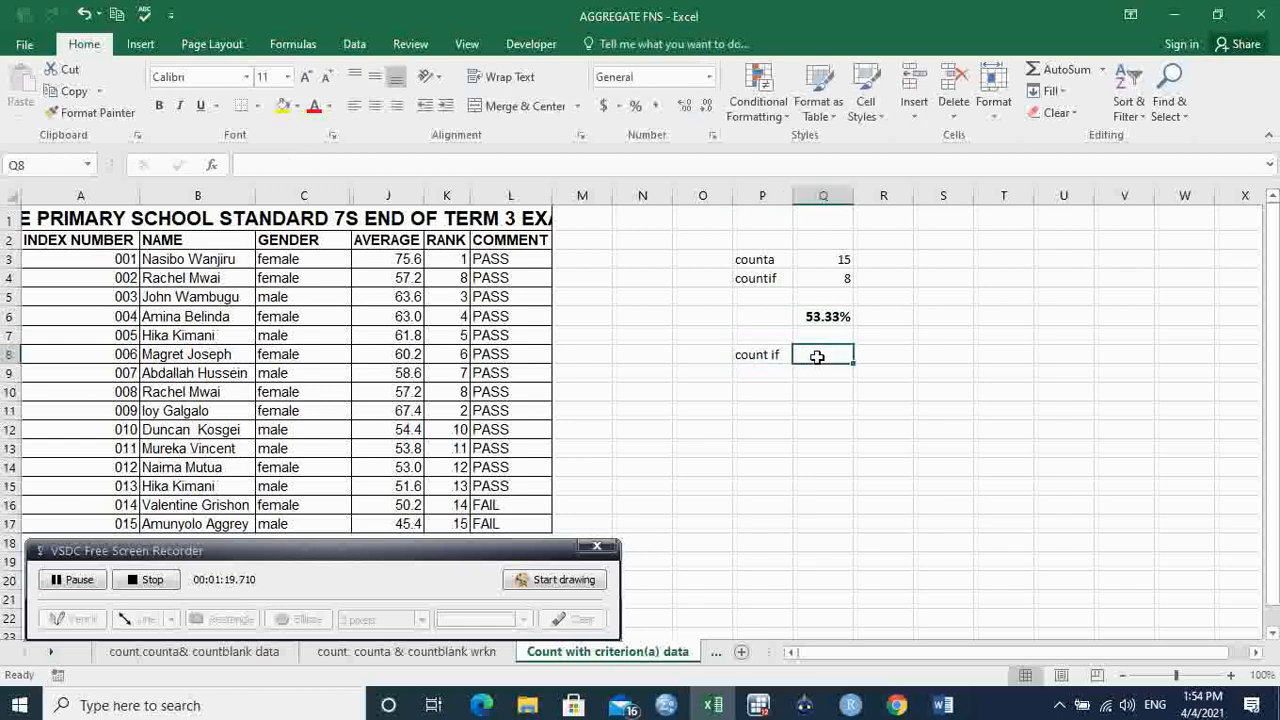
Enter =COUNTIF($C$3:$C$17,"female") in Q8, returning 8 female students.
type("=")
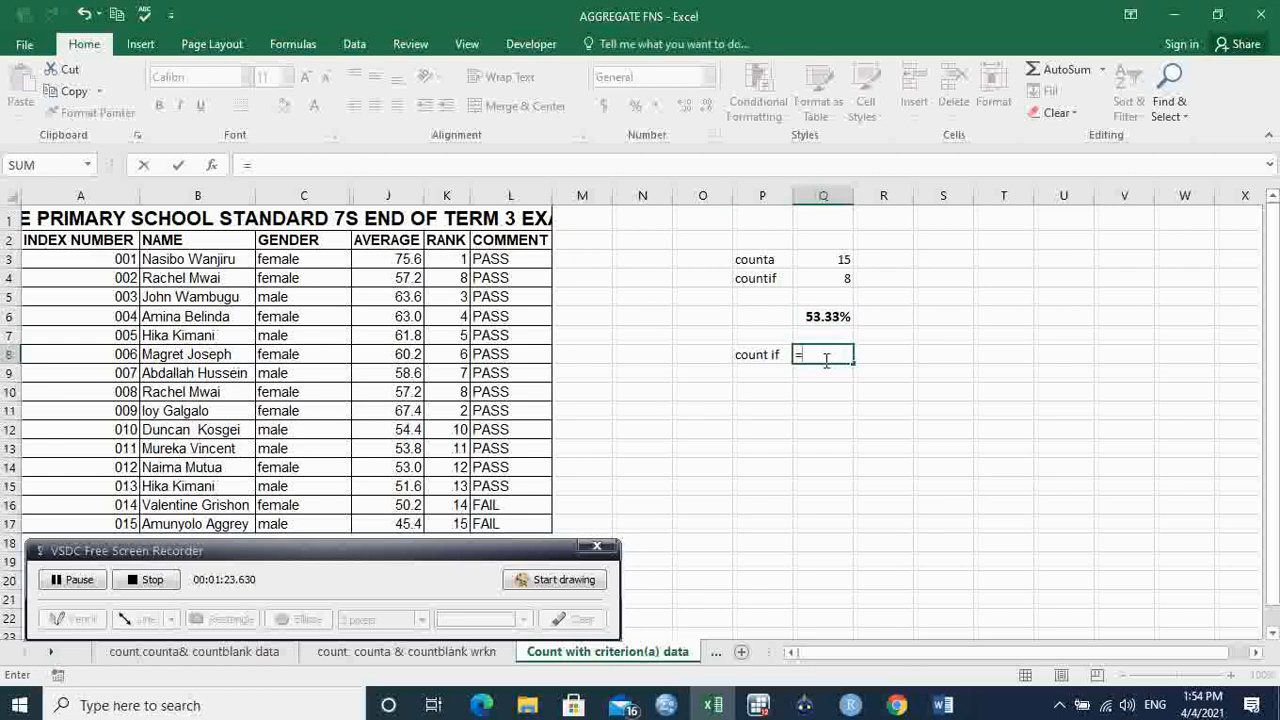
type("countif")
key("Tab")
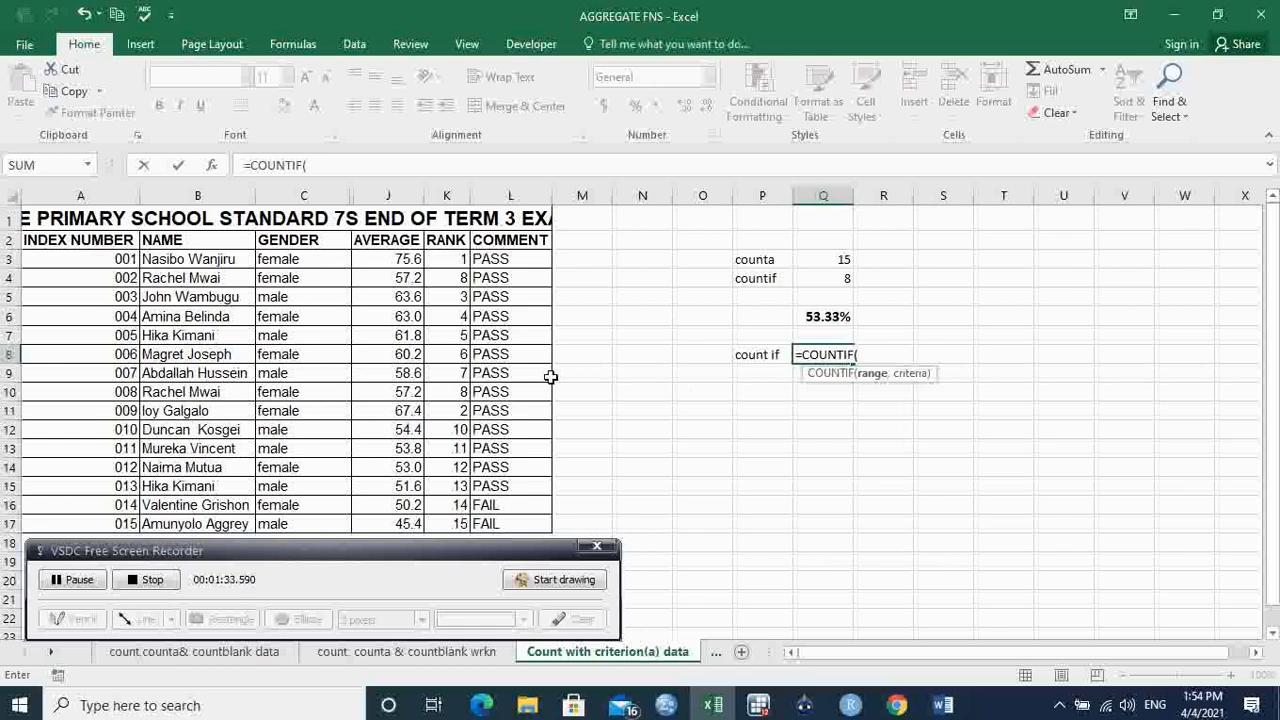
left_click(318, 262)
left_click_drag(318, 262, 320, 516)
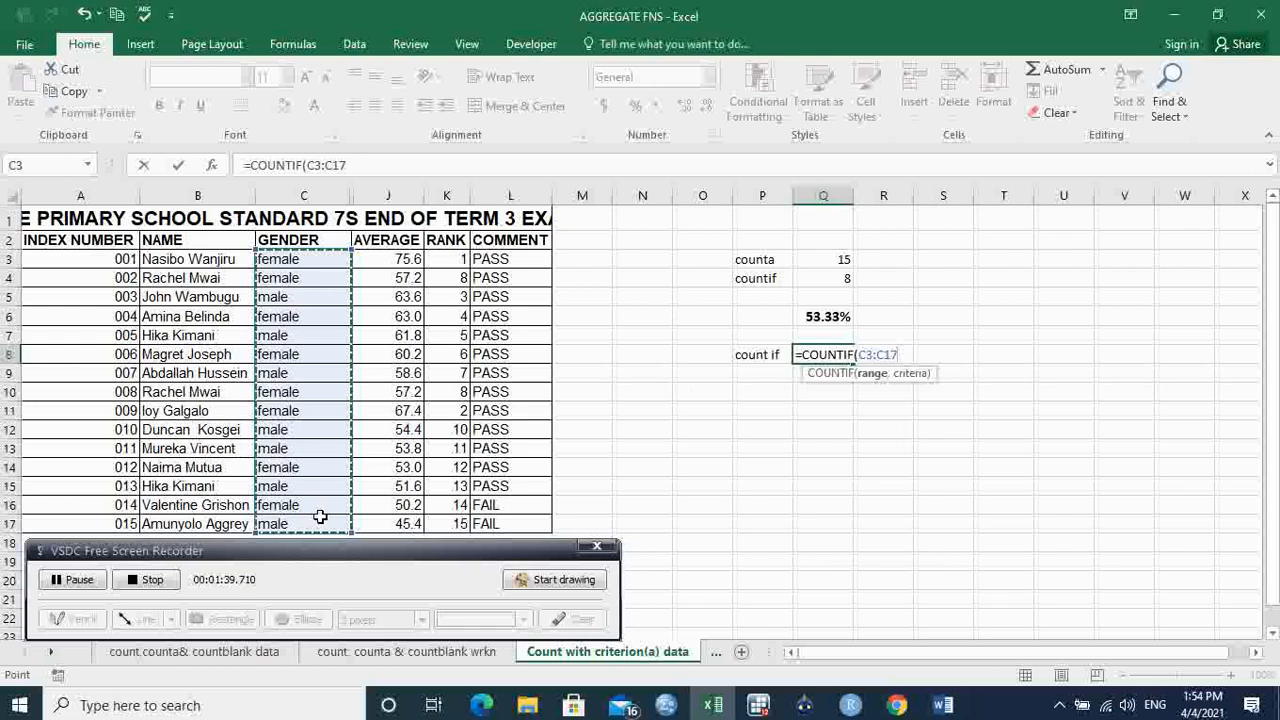
key("F4")
type(",")
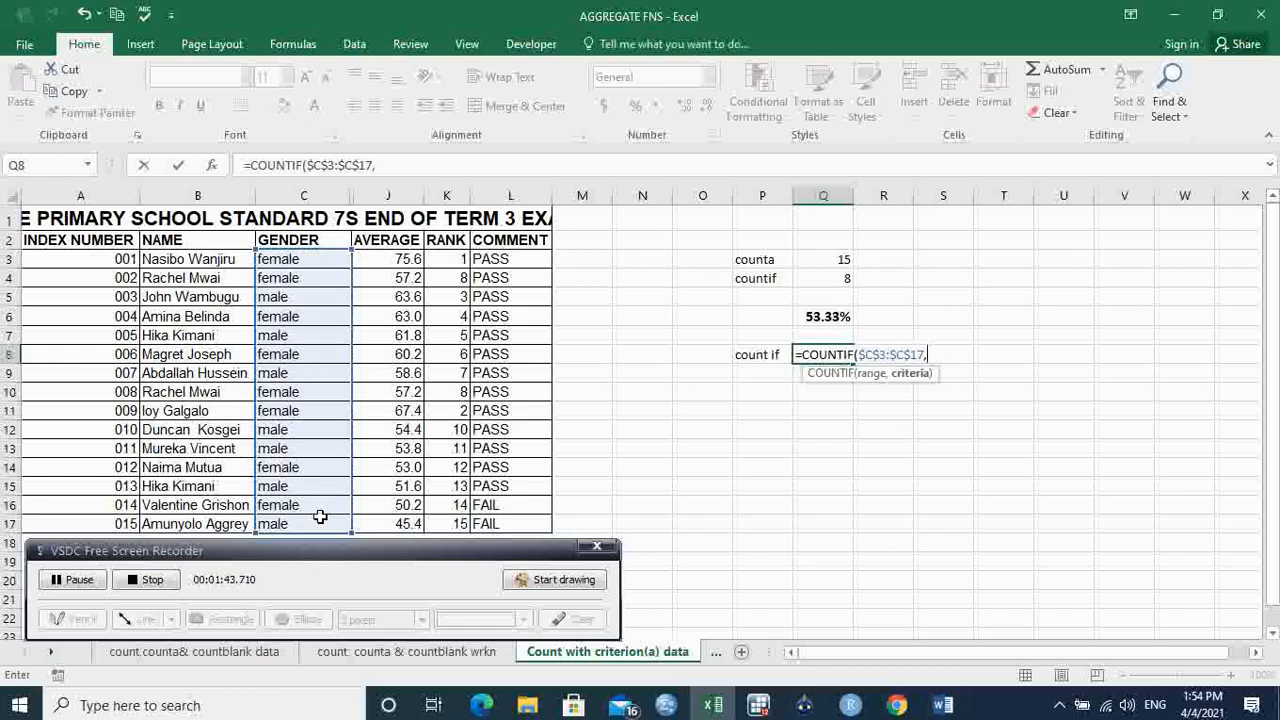
type("\"female")
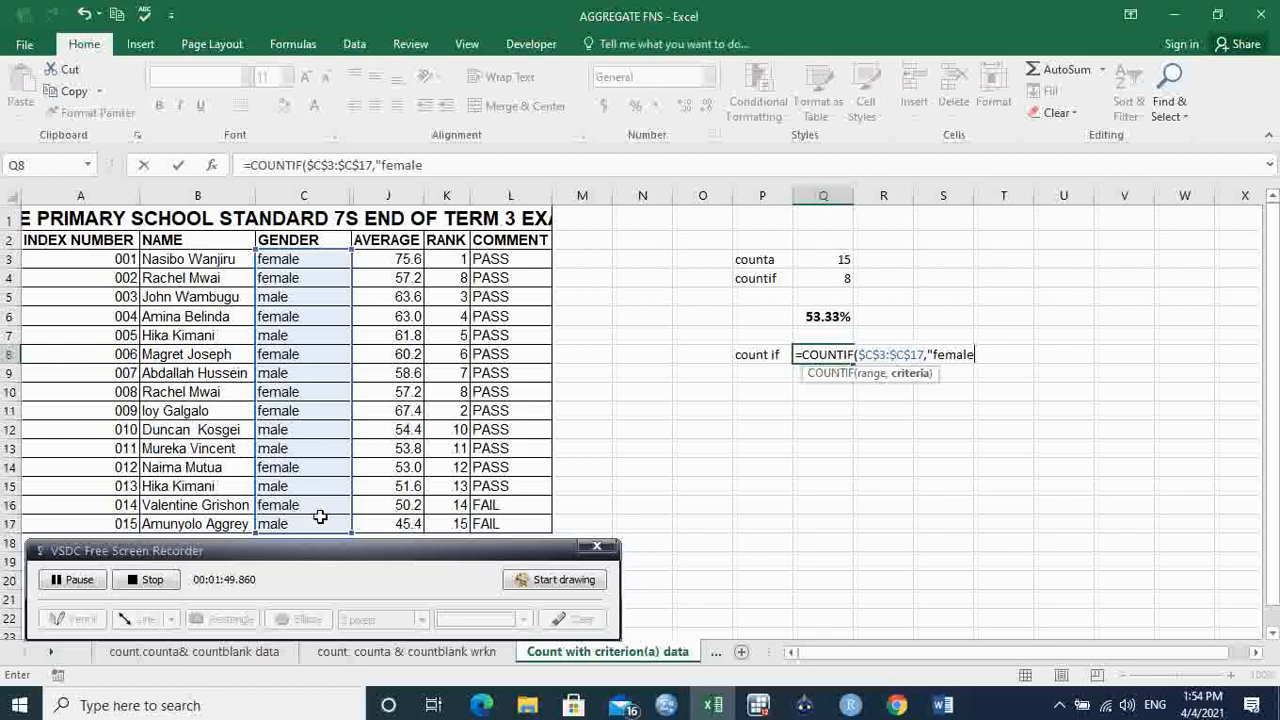
type("\"")
type(")")
key("Return")
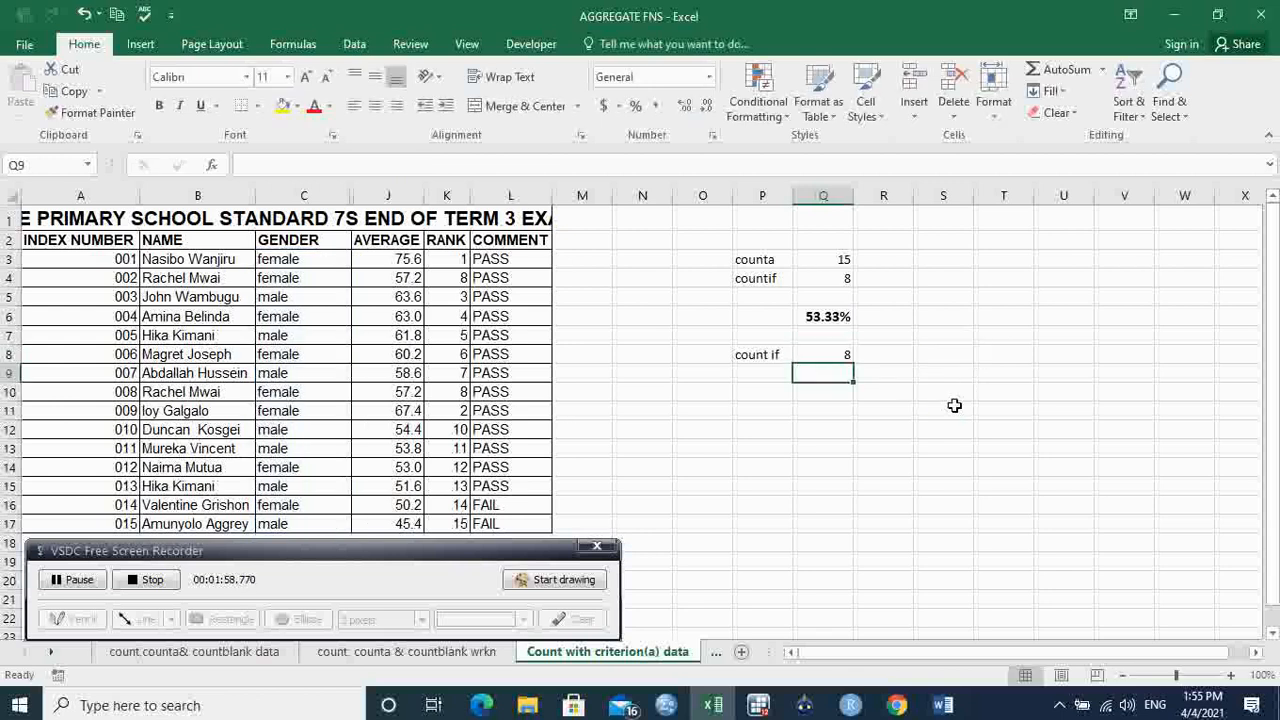
left_click(825, 354)
left_click(840, 285)
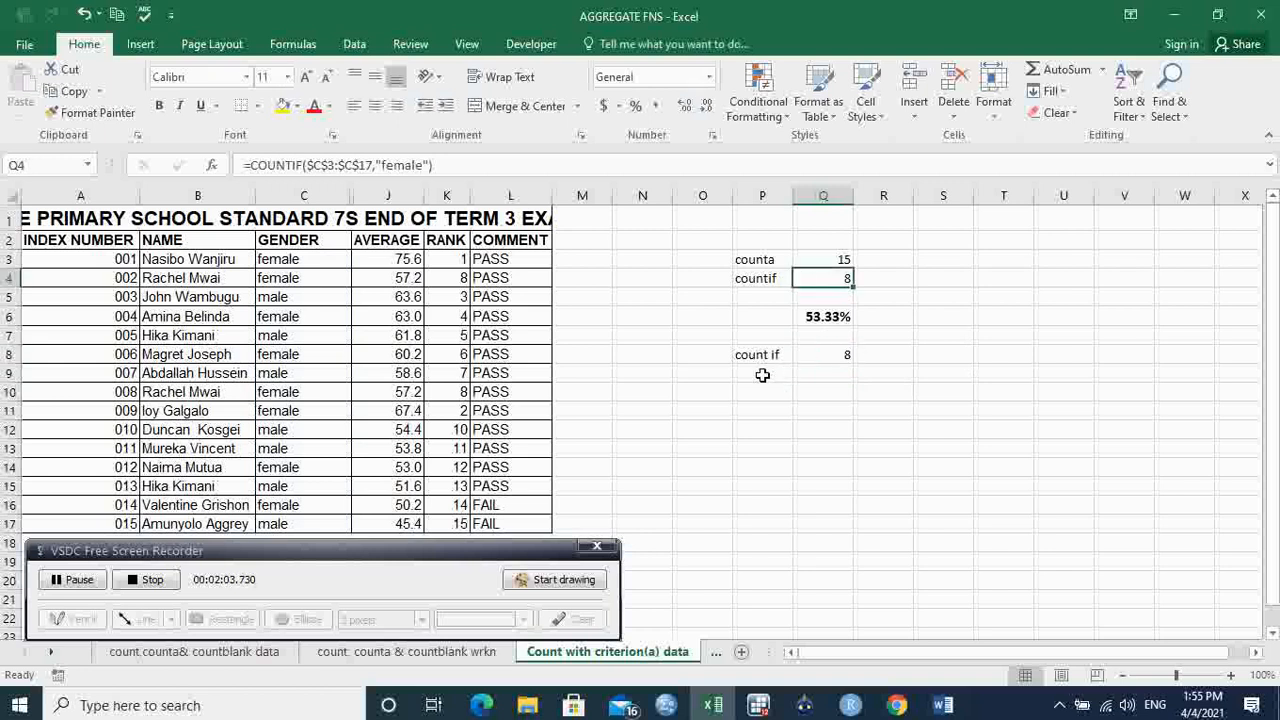
left_click(762, 374)
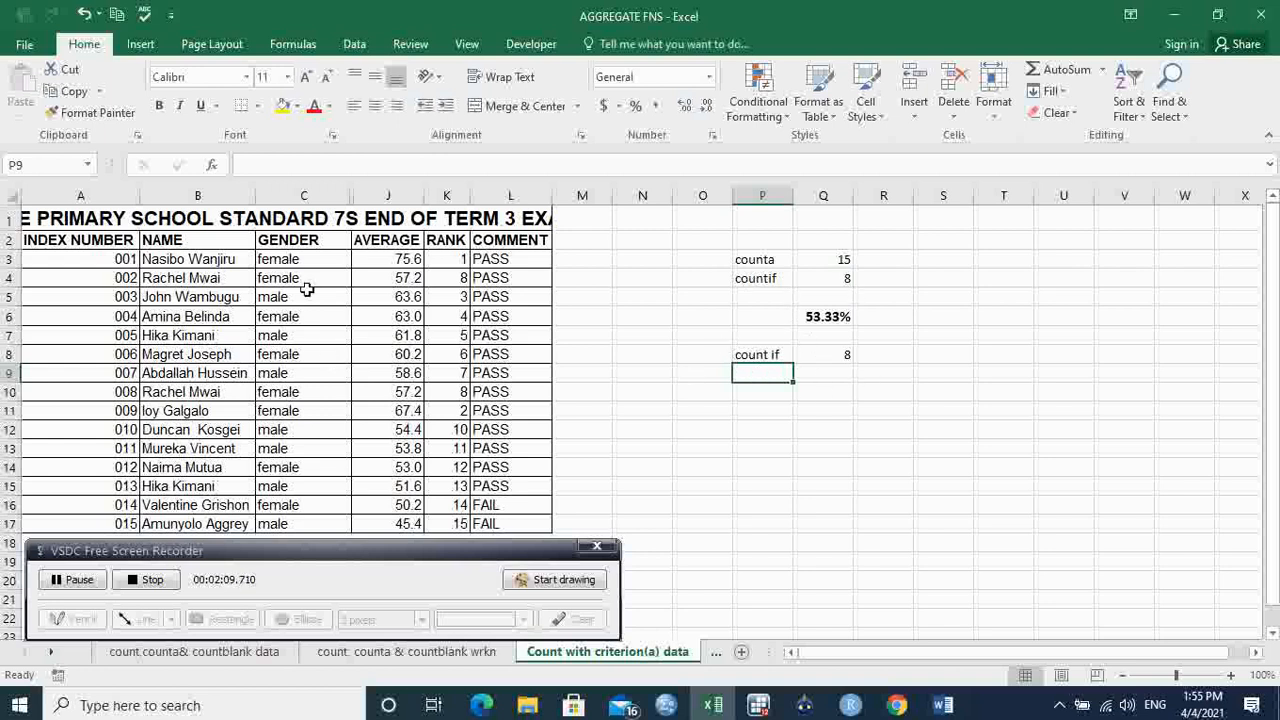
left_click_drag(330, 259, 327, 531)
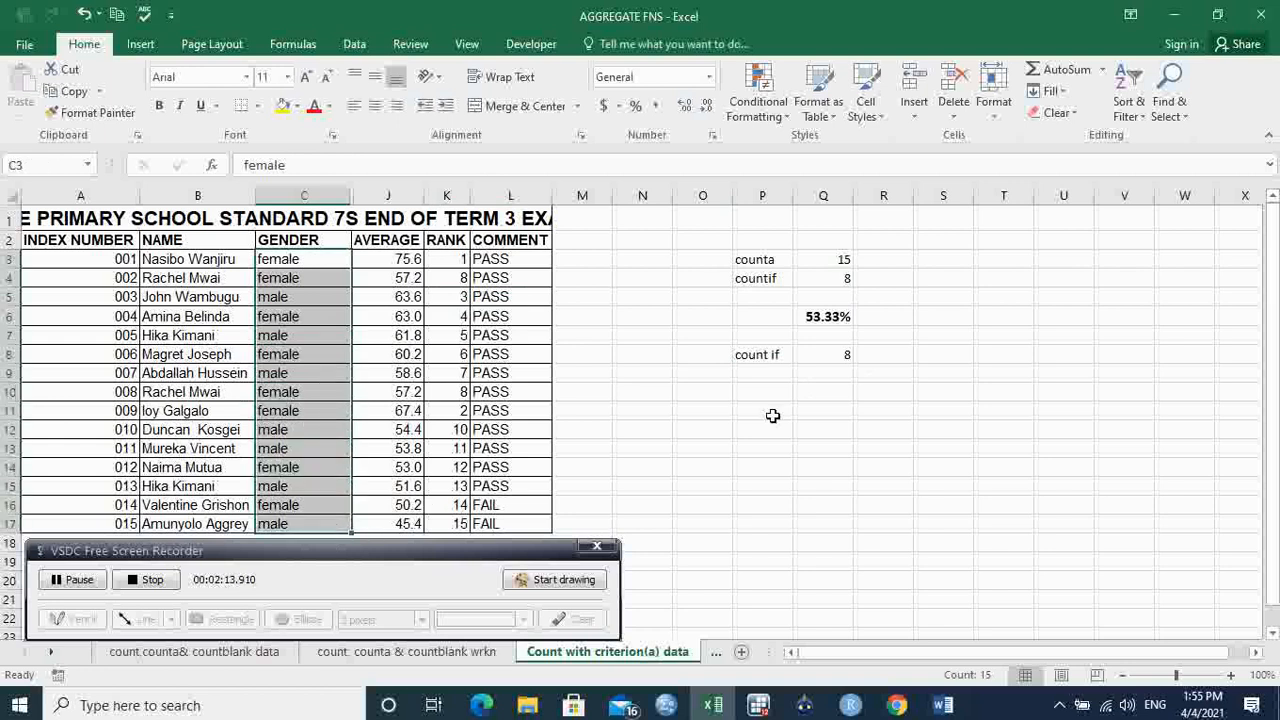
left_click(865, 421)
left_click_drag(520, 262, 600, 342)
left_click(700, 389)
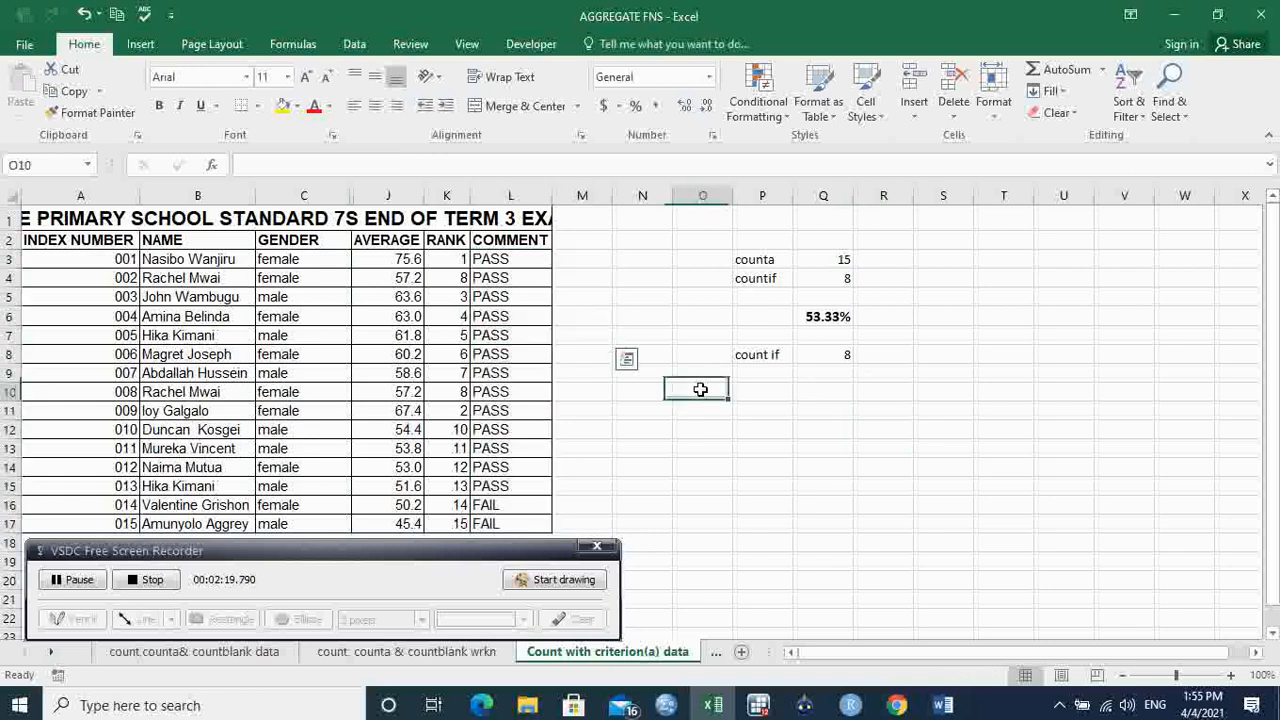
left_click_drag(521, 259, 512, 467)
left_click_drag(335, 262, 325, 448)
left_click_drag(526, 265, 522, 410)
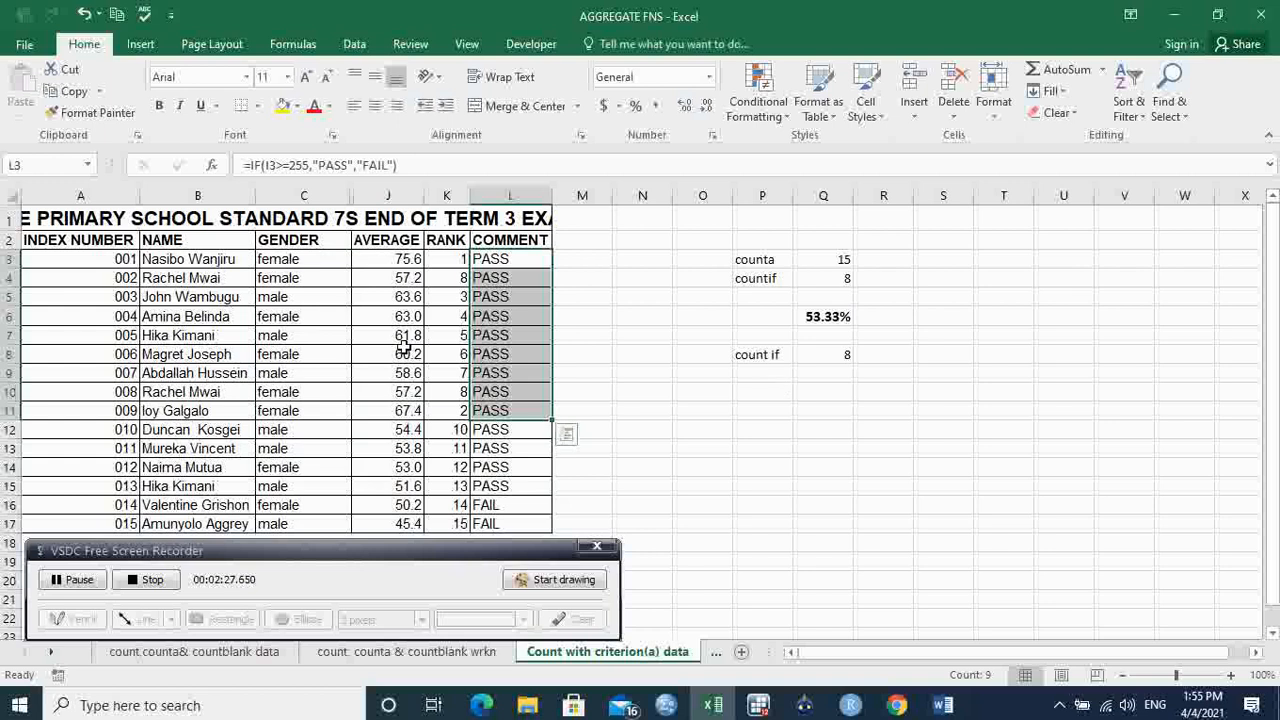
left_click(324, 263)
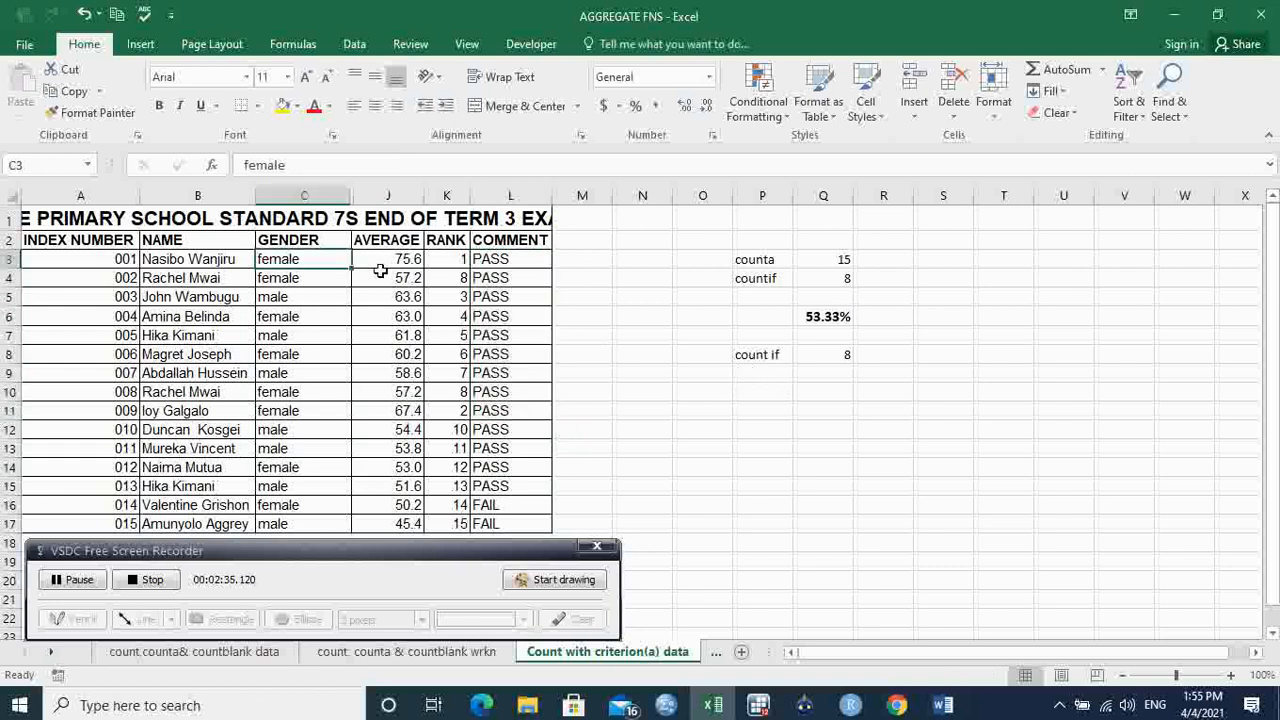
left_click(500, 259)
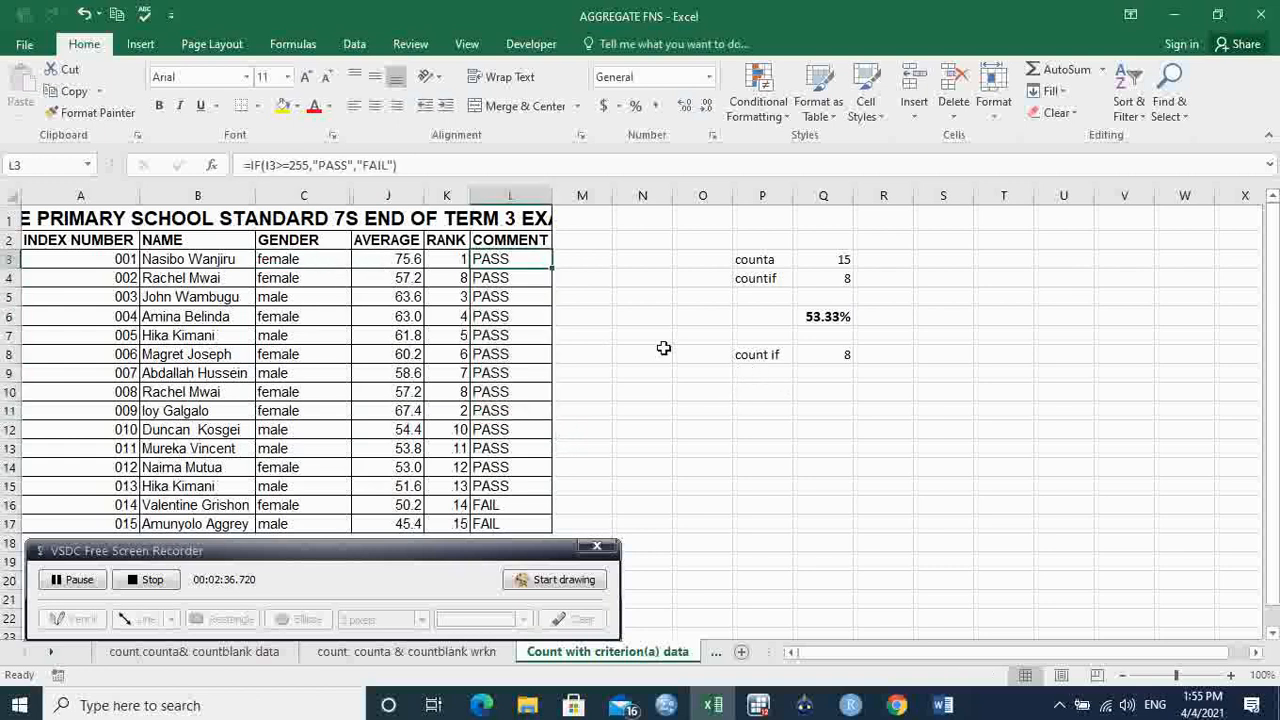
left_click(767, 375)
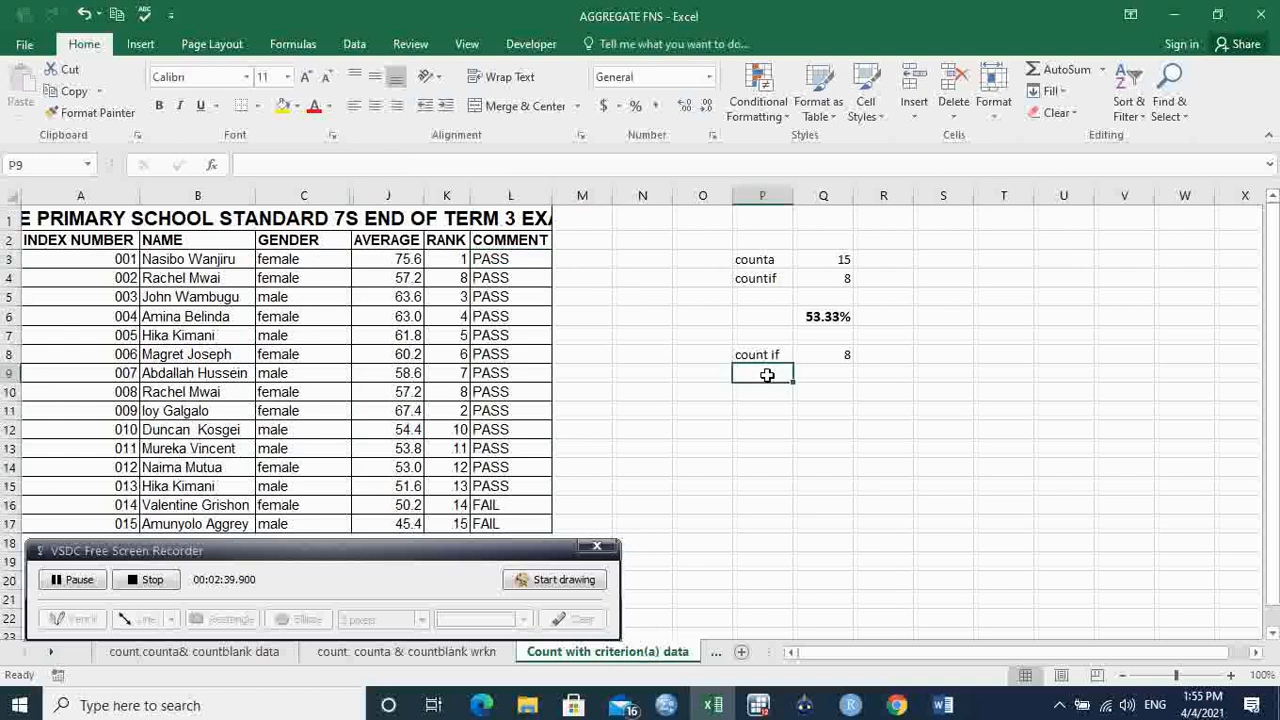
Label P9 'count ifs'.
type("count if")
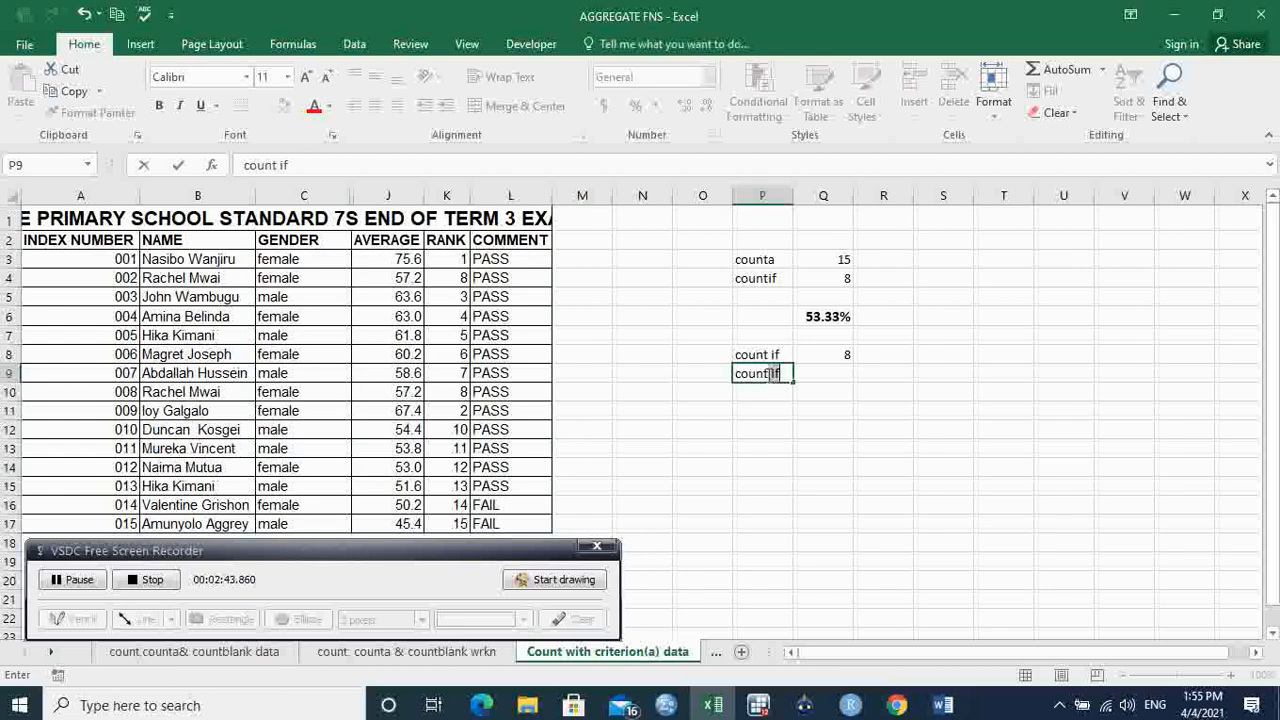
left_click(784, 373)
type("s")
left_click(829, 372)
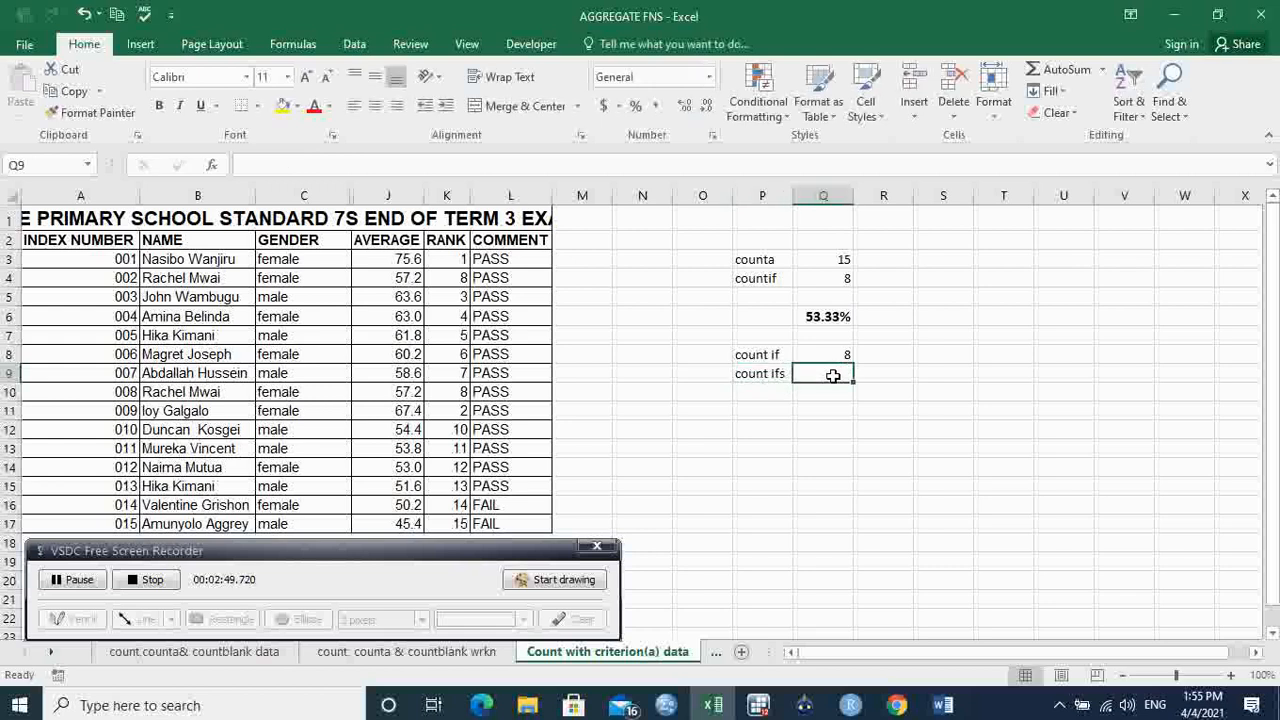
Enter =COUNTIFS($C$3:$C$17,"female",$L$3:$L$17,"pass") in Q9, returning 7.
type("=co")
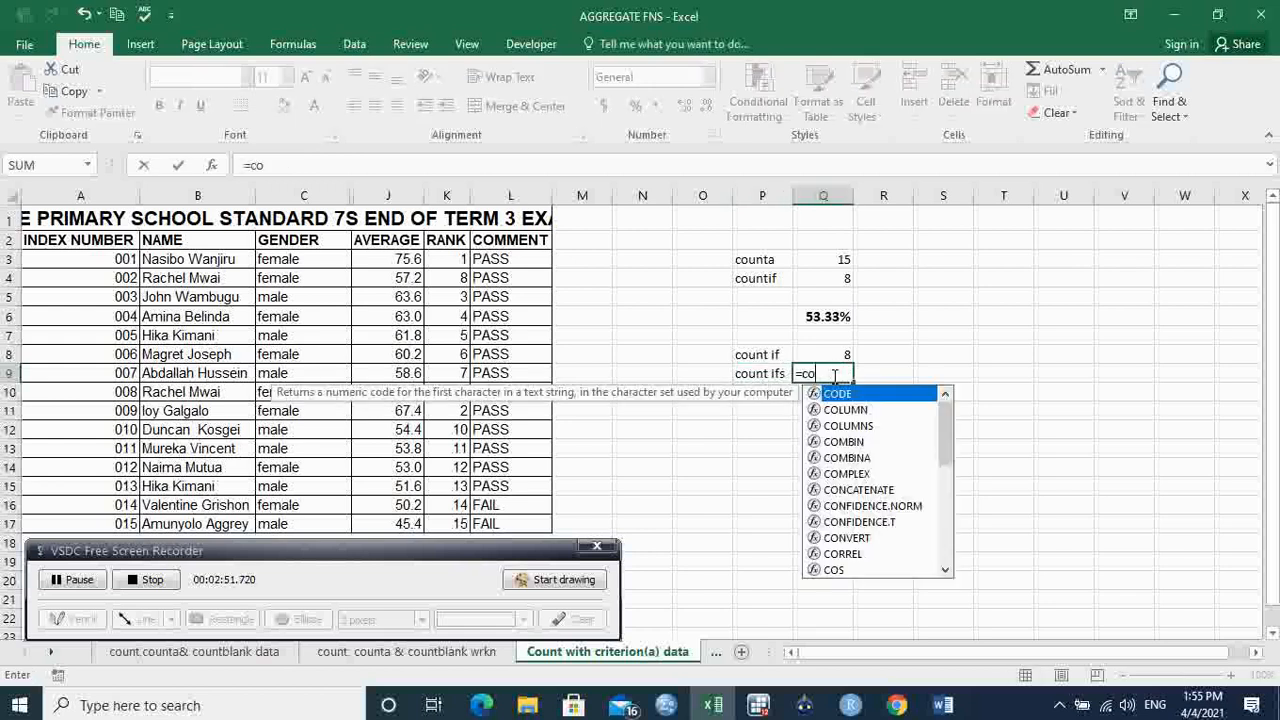
type("unti")
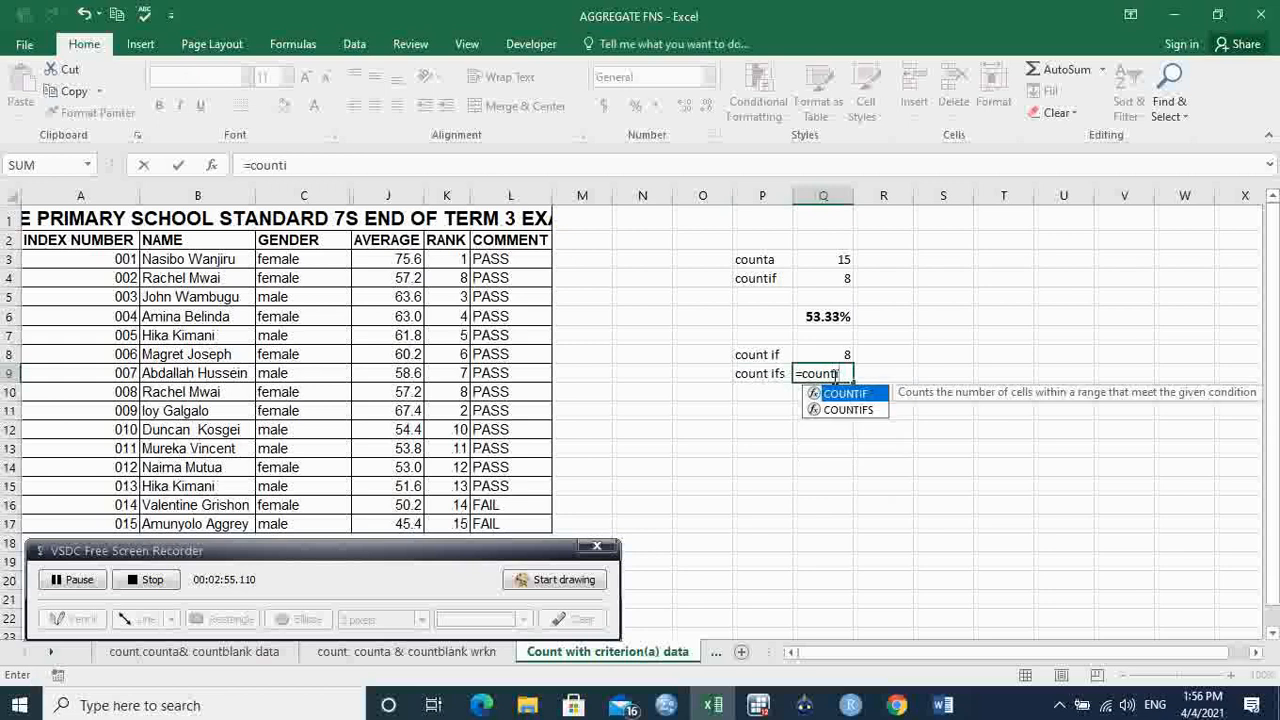
key("Down")
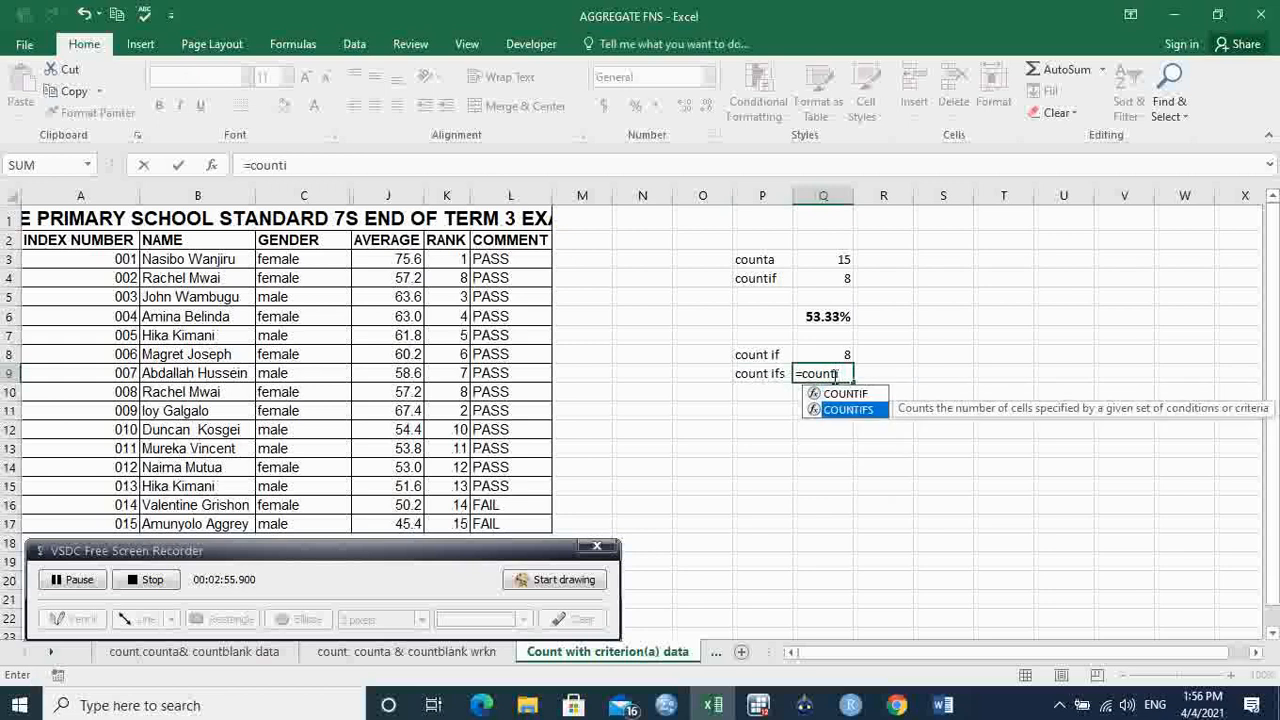
key("Tab")
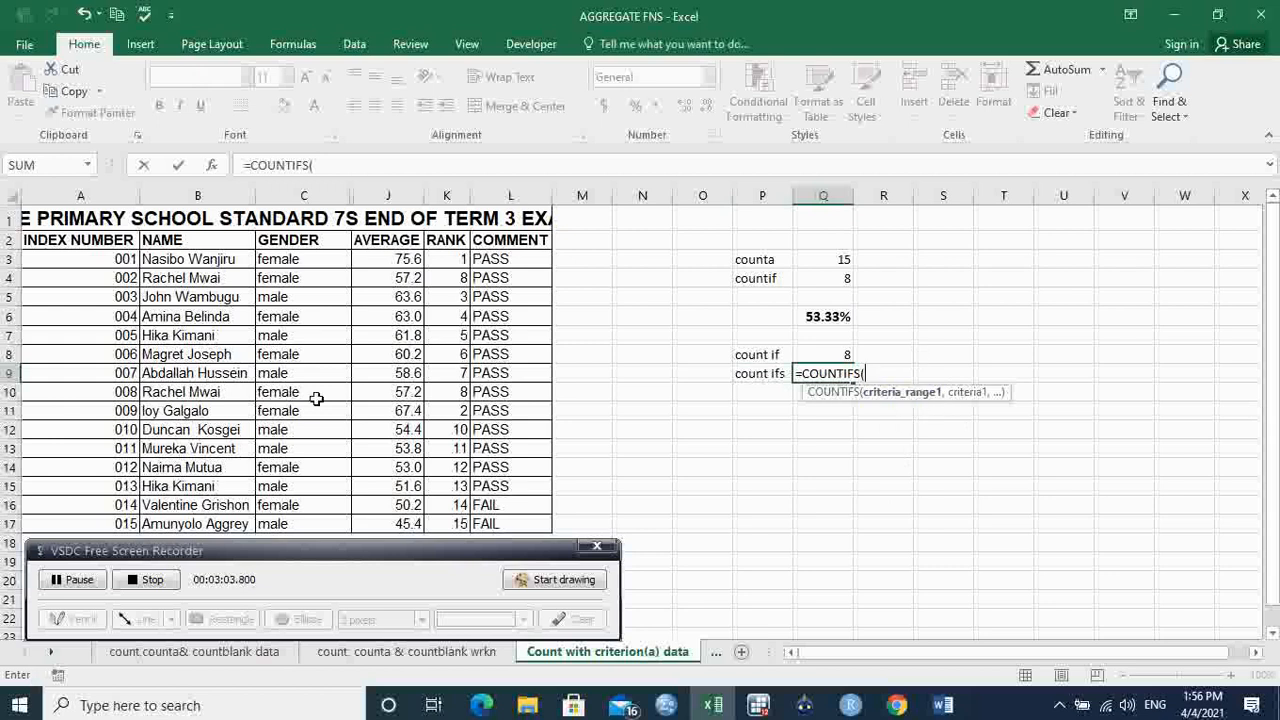
left_click_drag(297, 259, 299, 523)
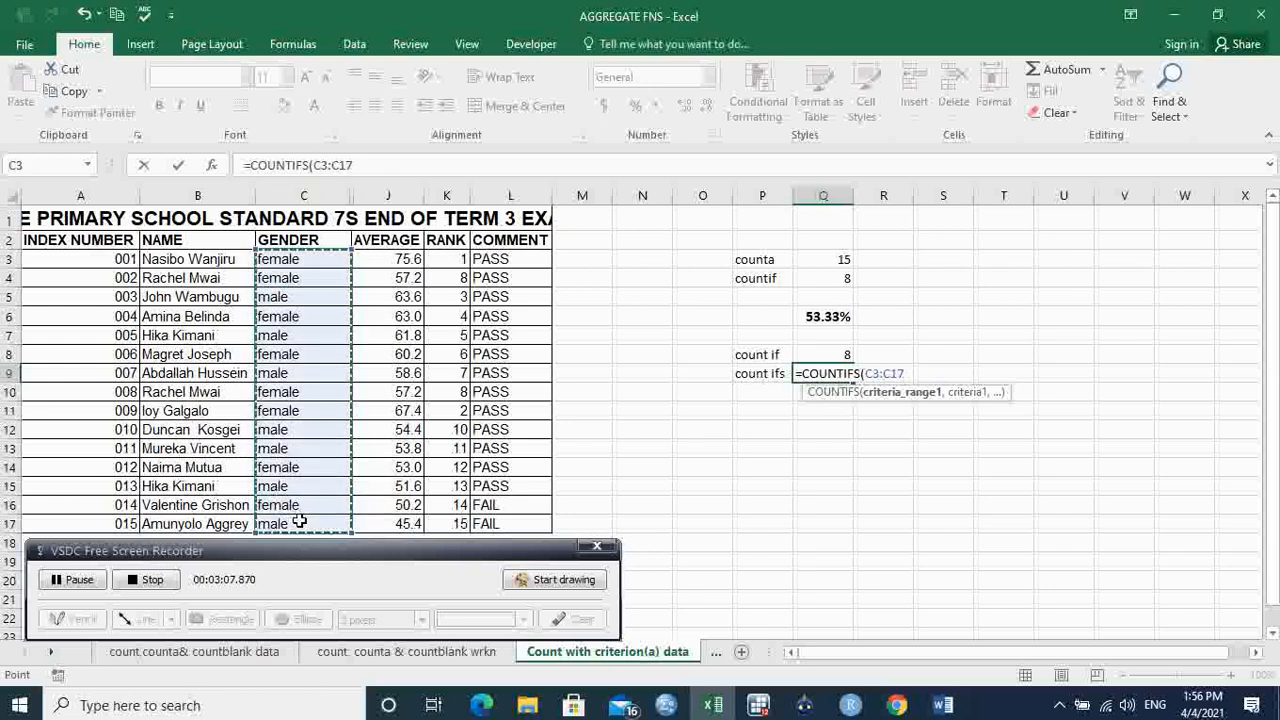
key("F4")
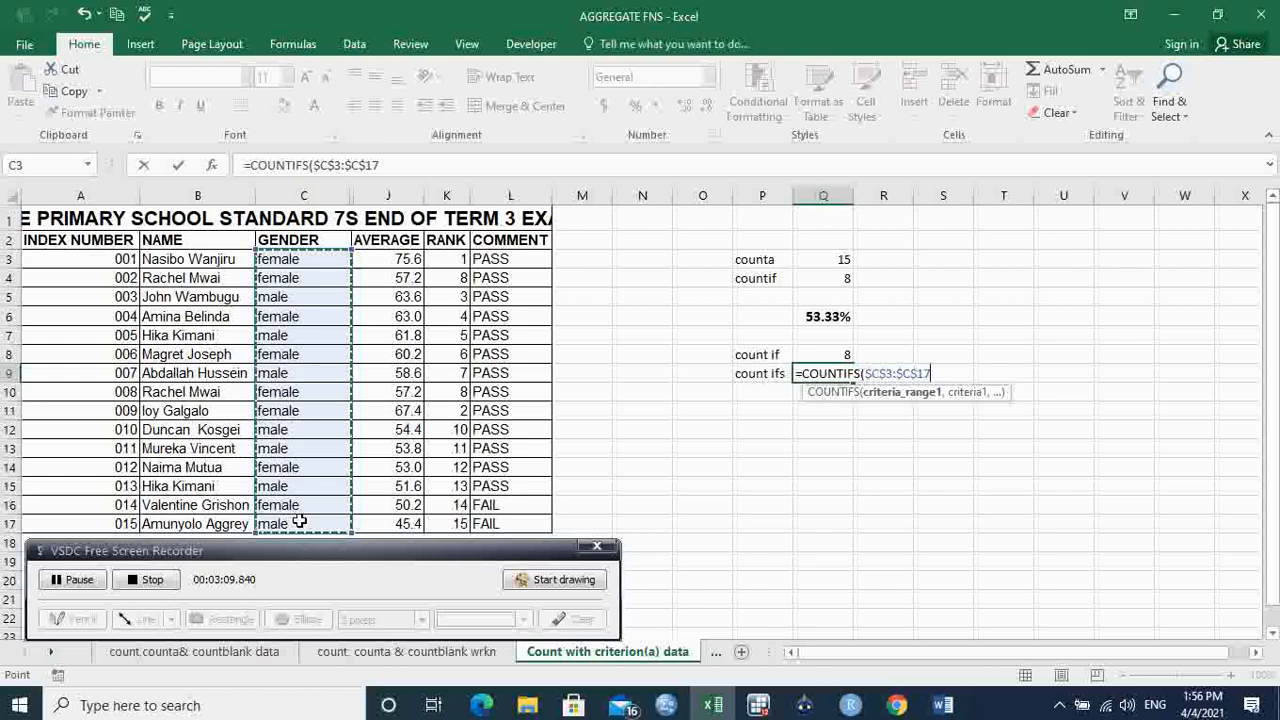
type(",")
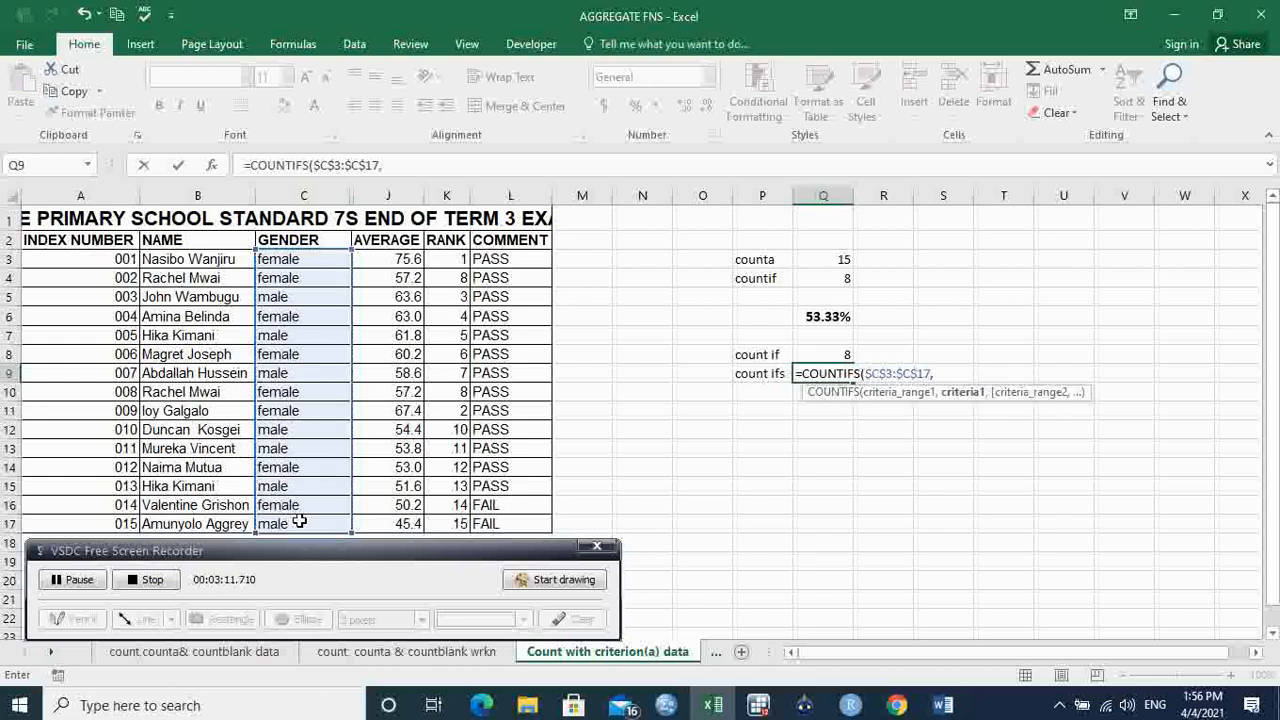
type("\"female\",")
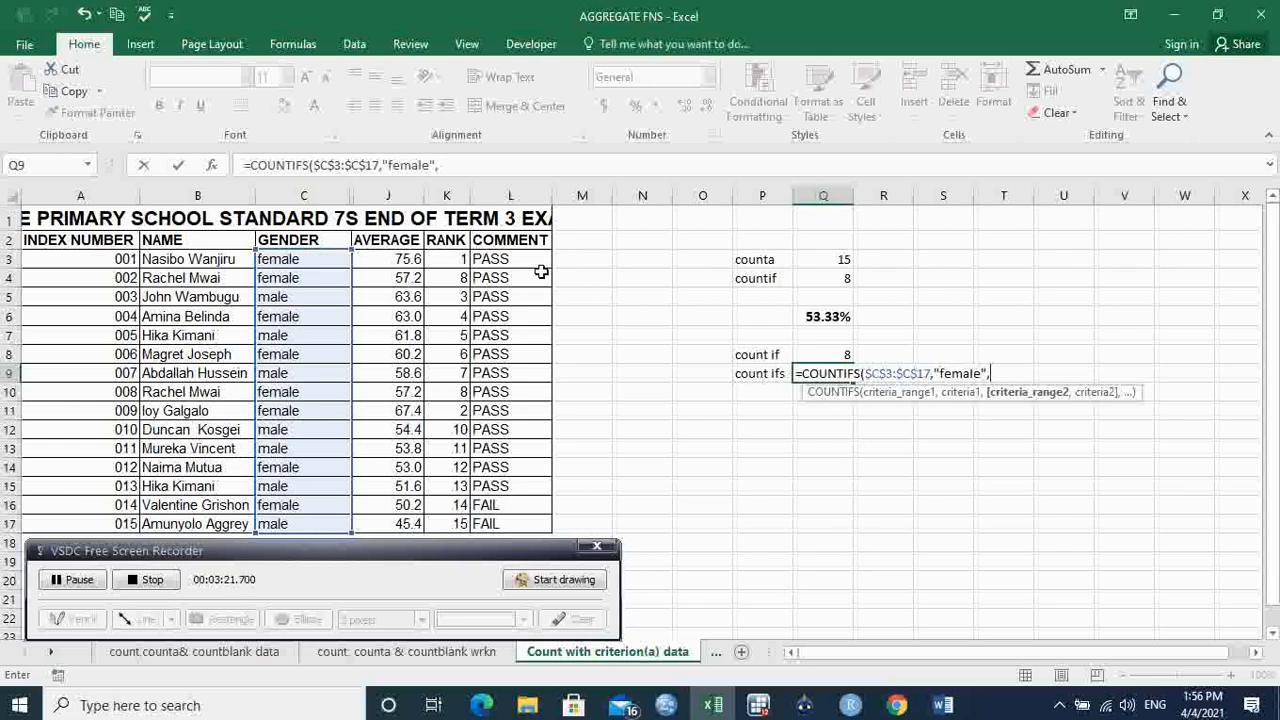
left_click_drag(534, 259, 540, 520)
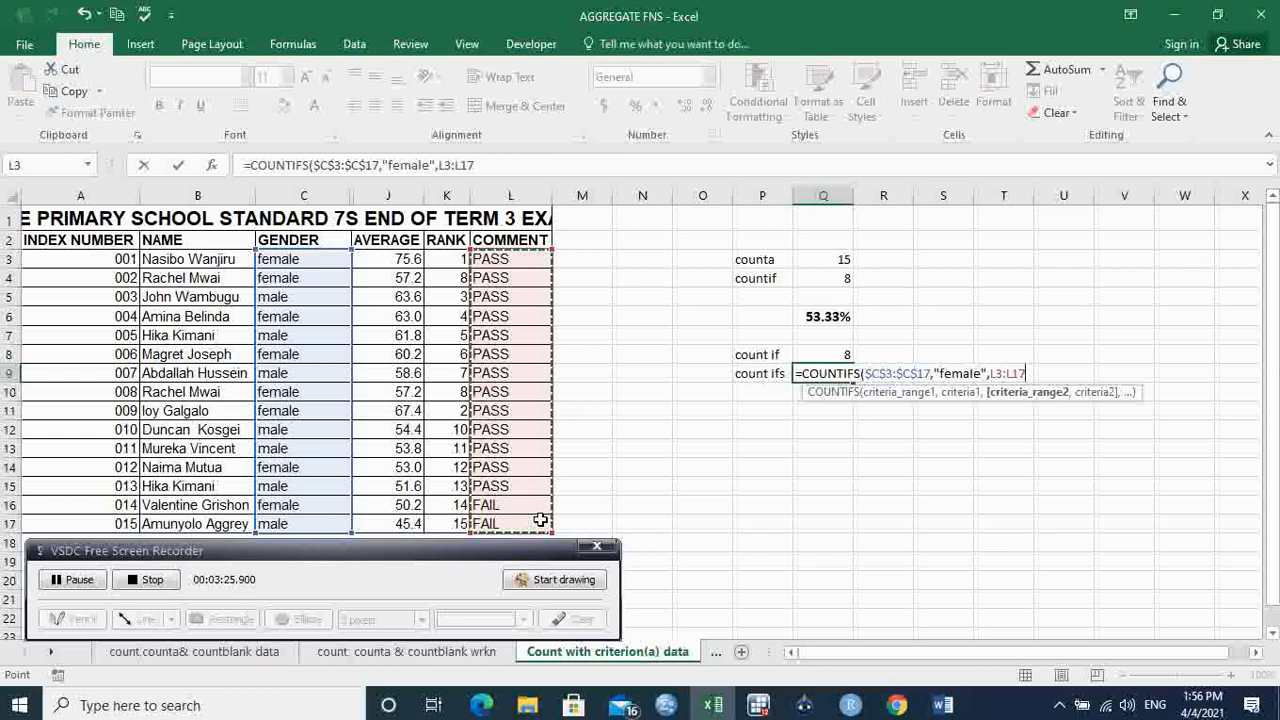
key("F4")
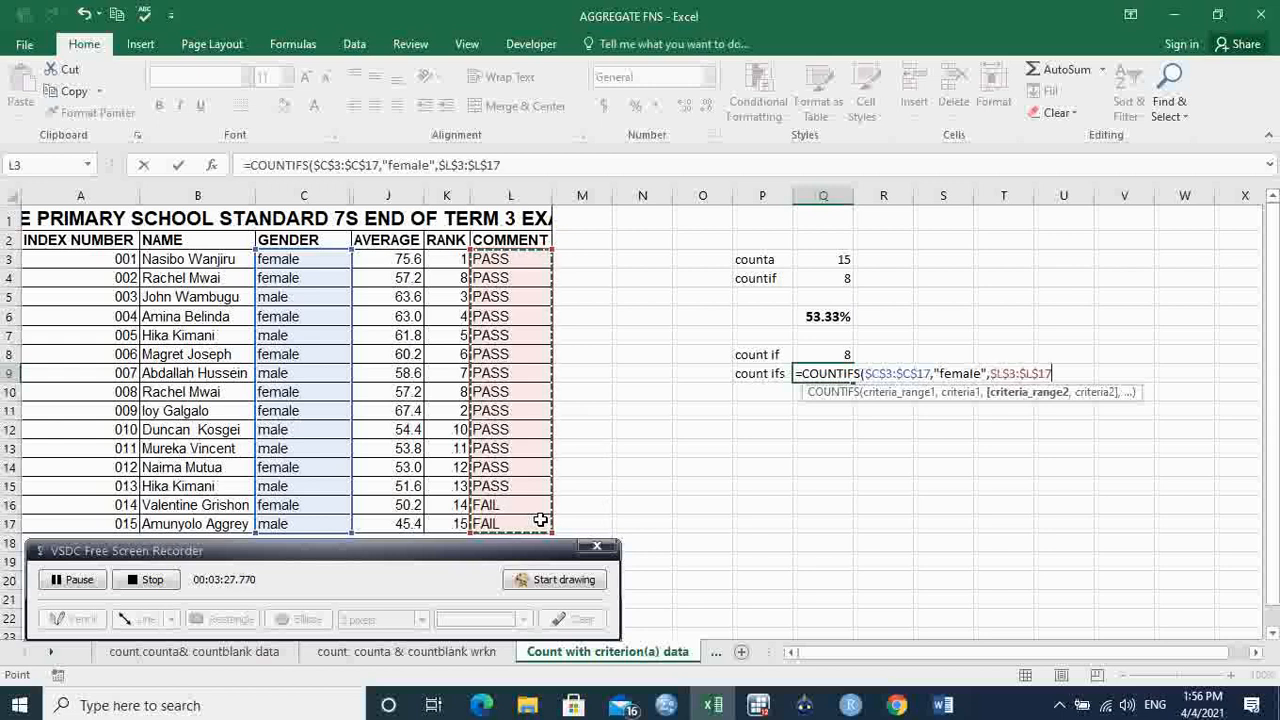
type(",\"p")
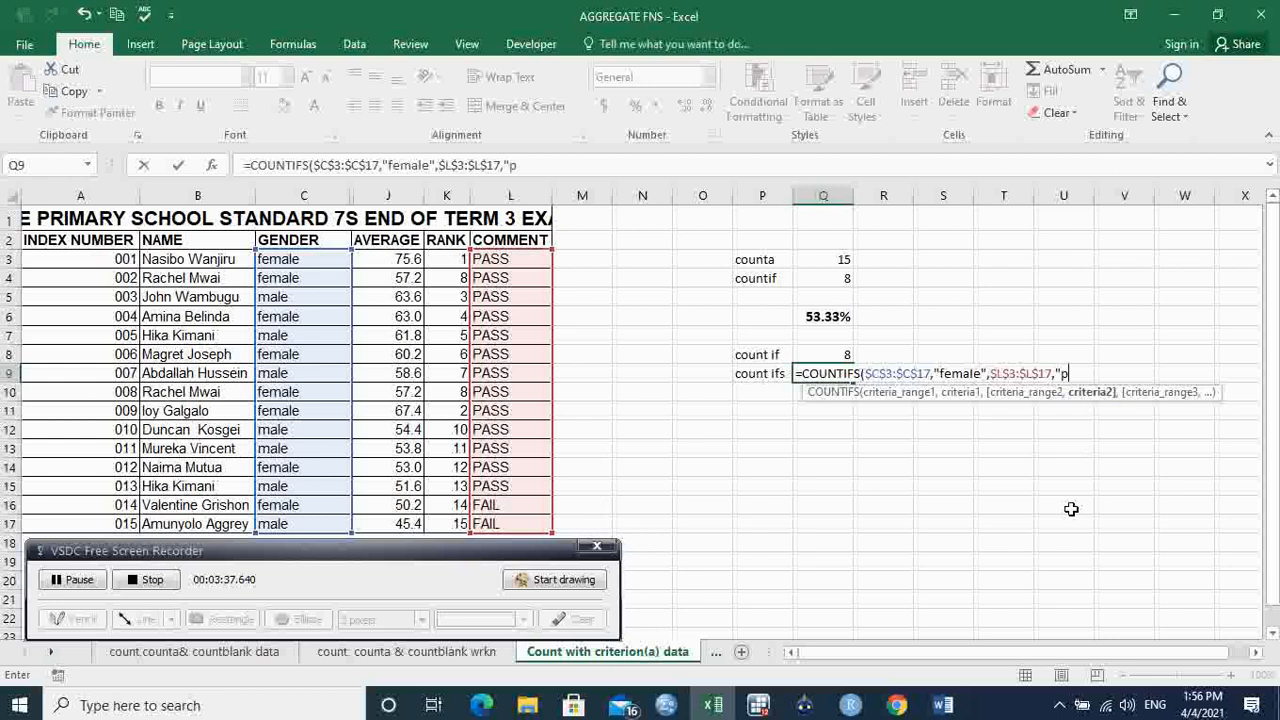
type("ss\")")
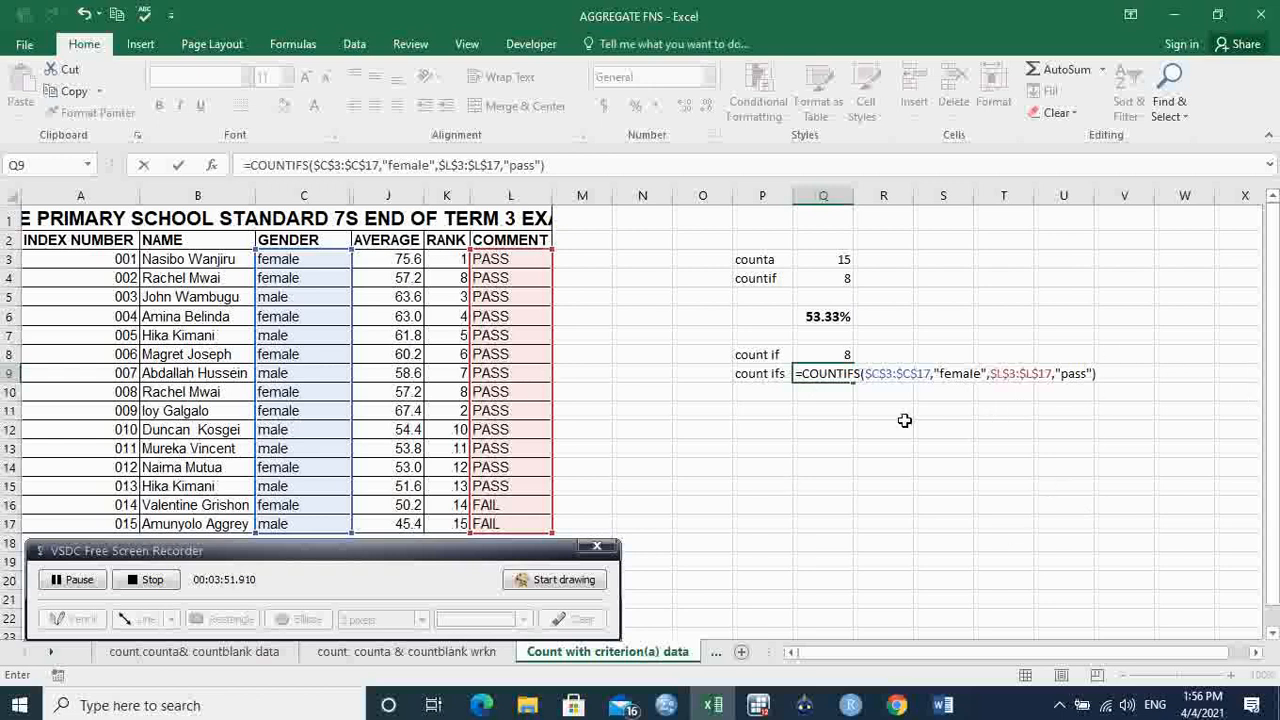
key("Return")
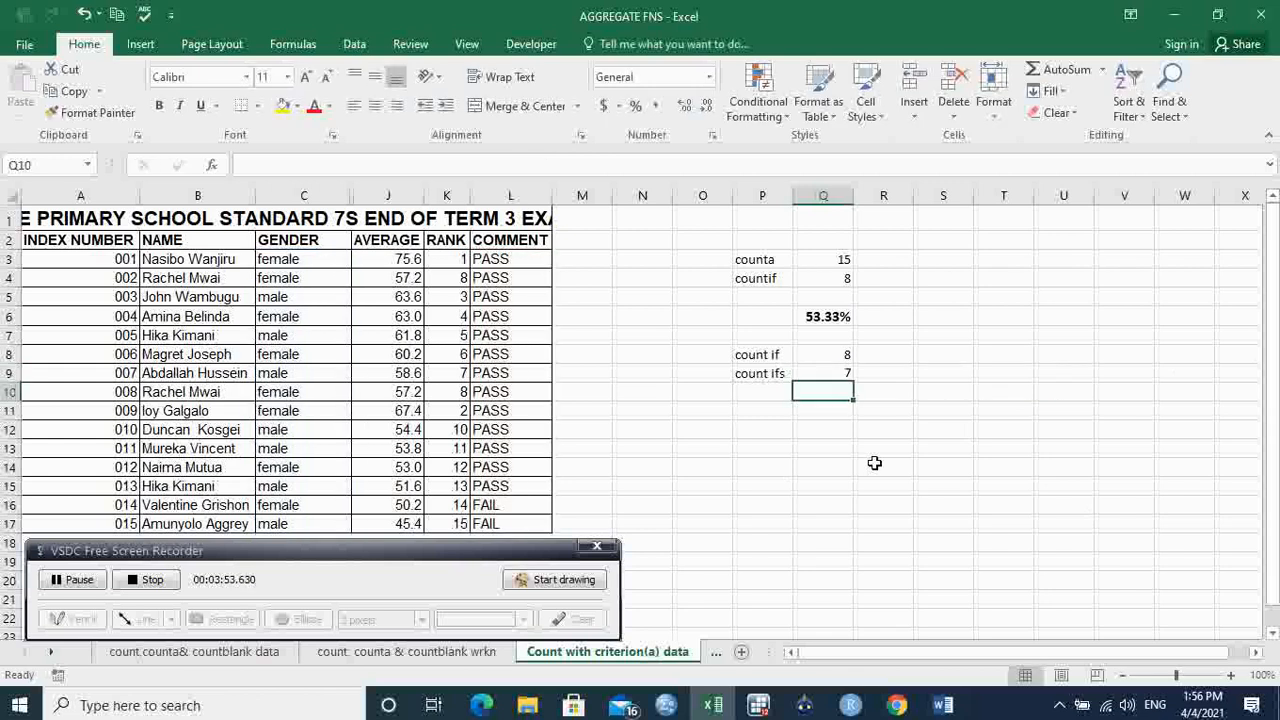
left_click(843, 372)
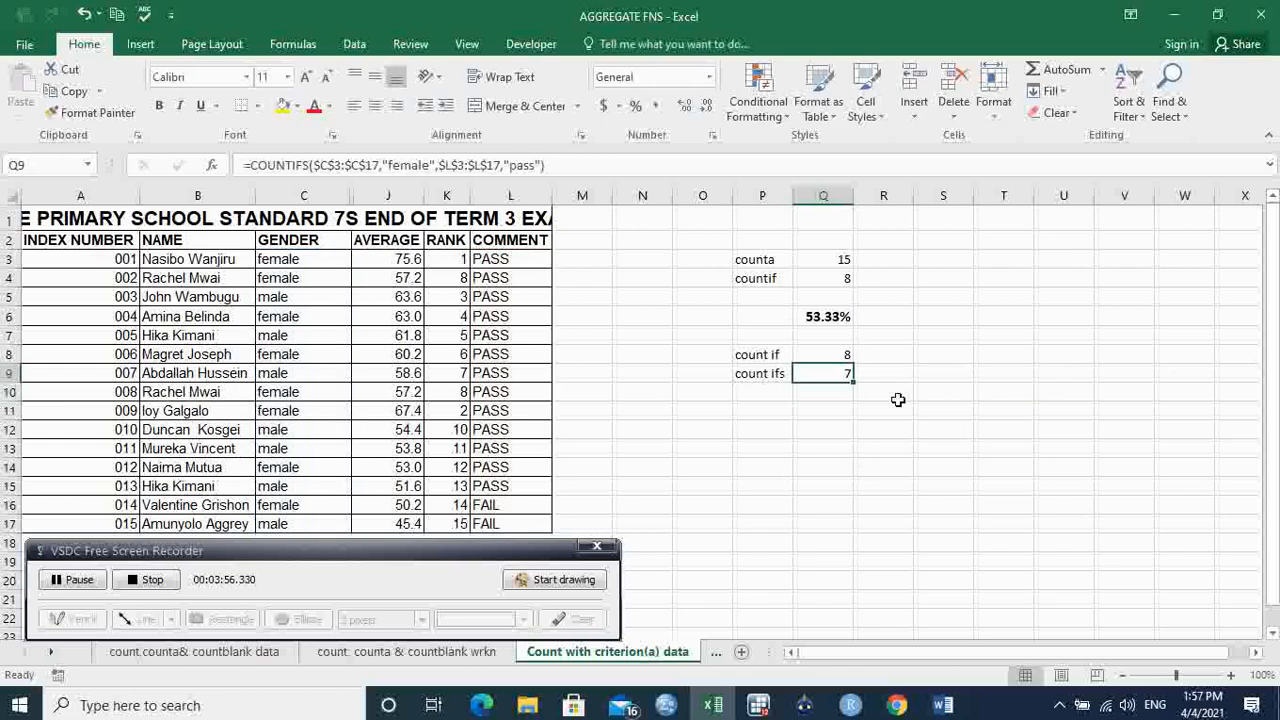
left_click(846, 353)
left_click(843, 373)
left_click(826, 411)
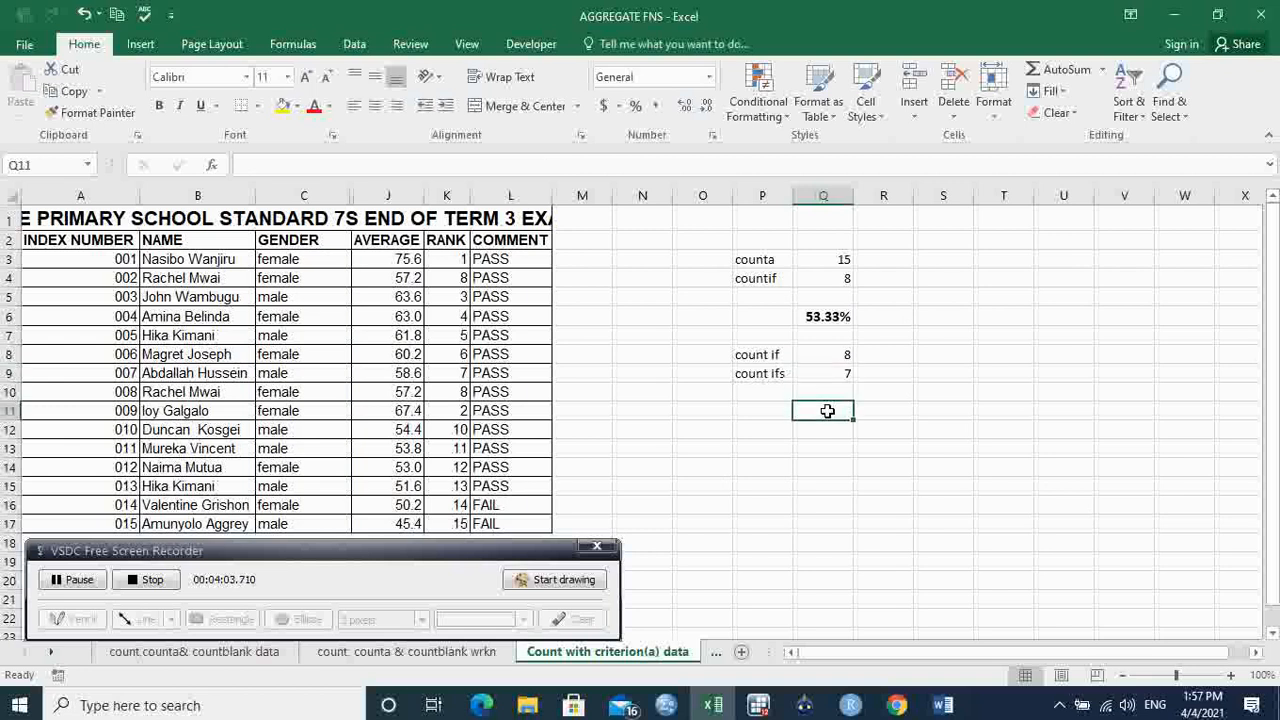
Enter =Q9/Q8 in Q11 to get the 0.875 pass ratio.
type("=")
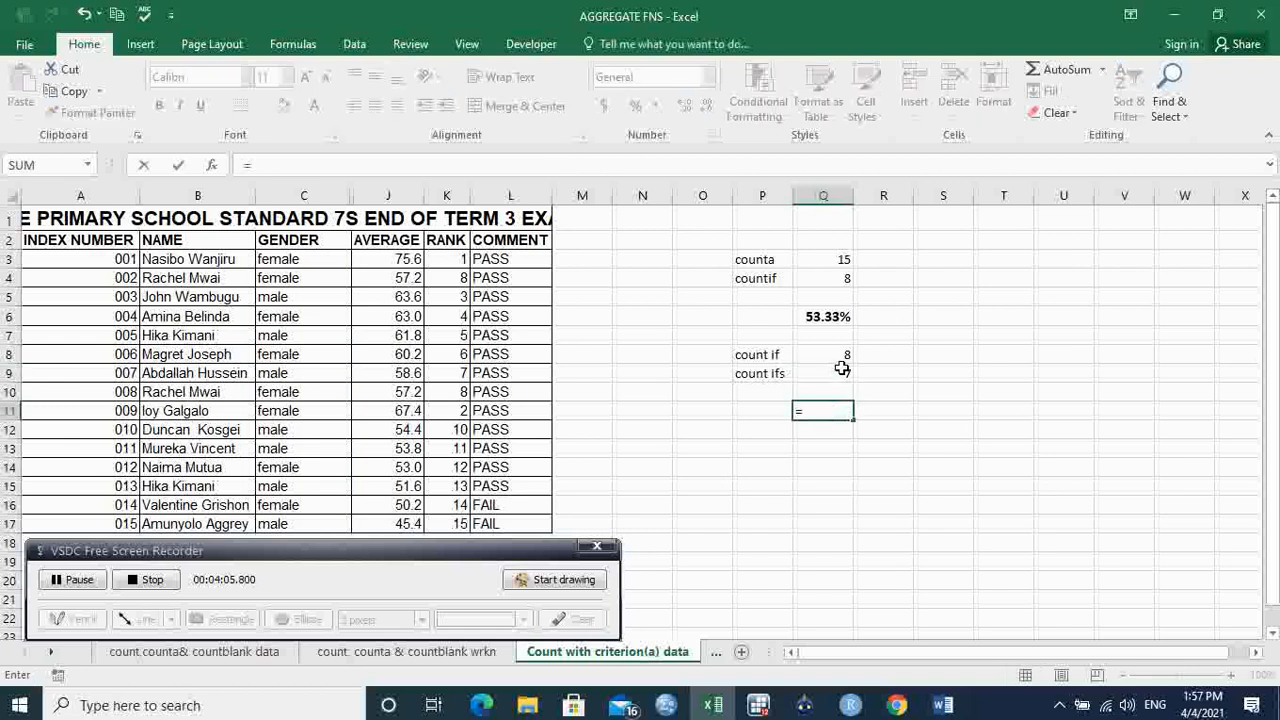
left_click(842, 370)
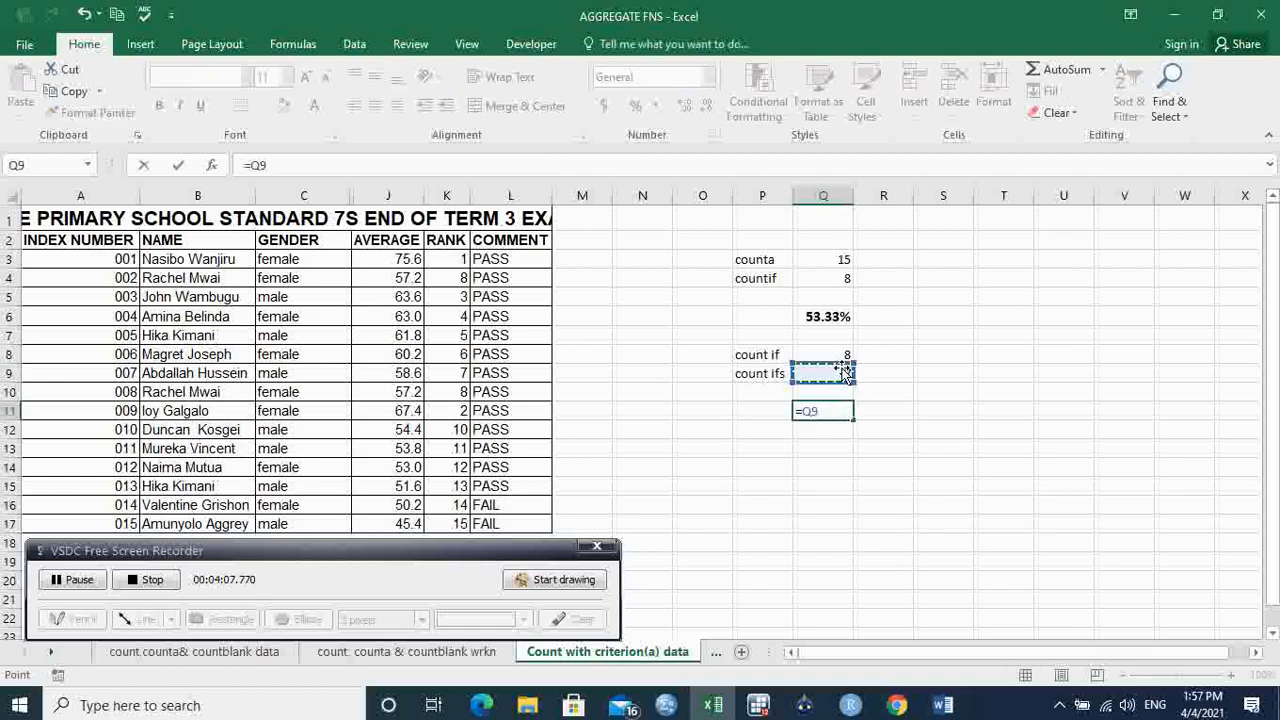
type("/")
left_click(832, 355)
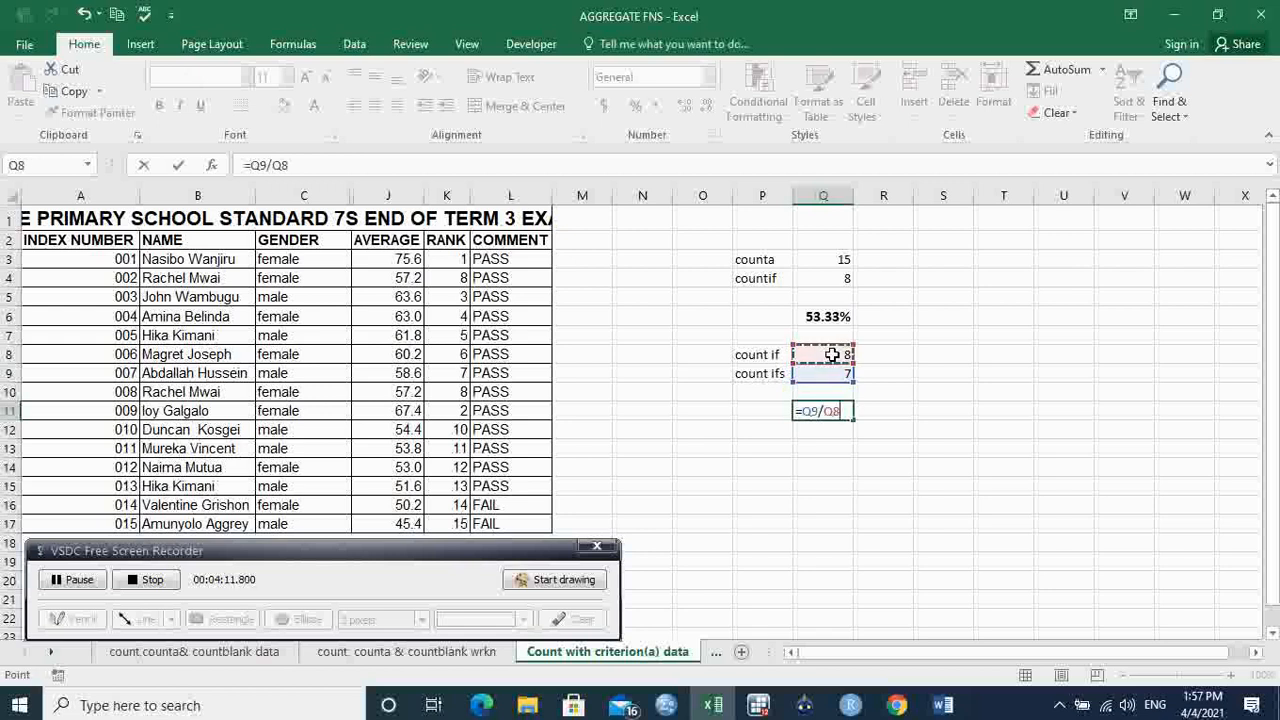
key("Return")
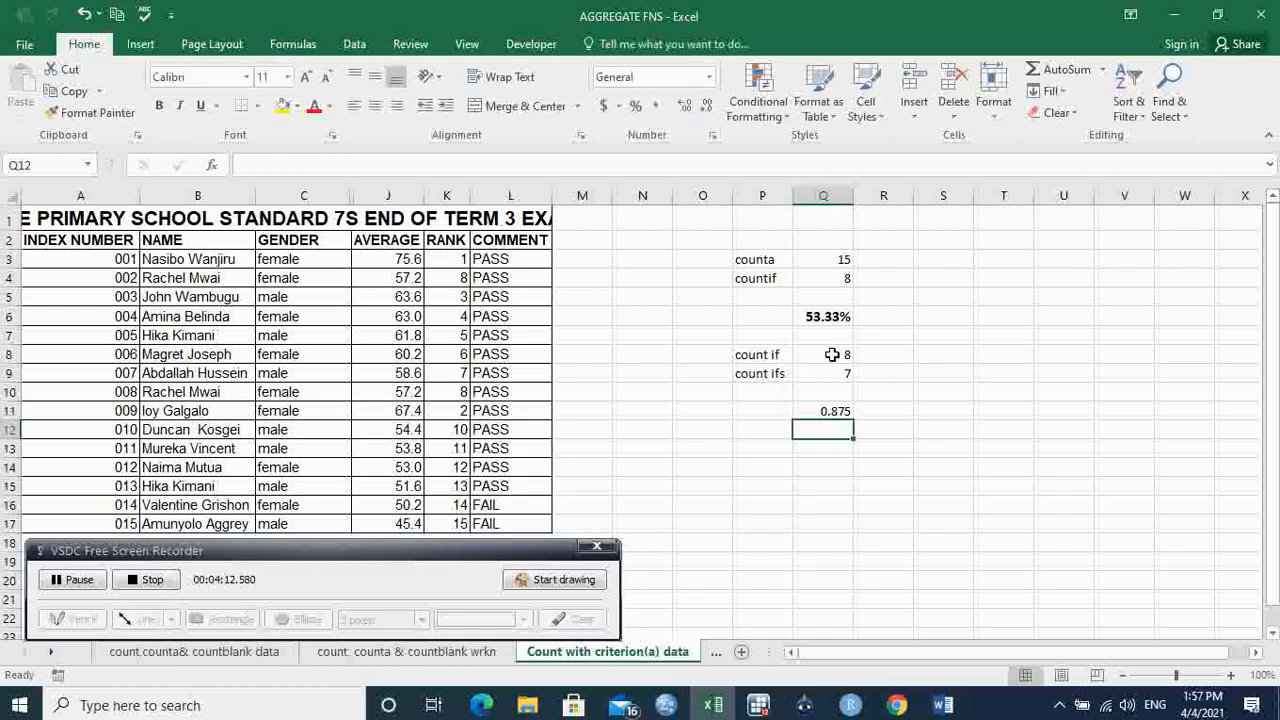
left_click(829, 412)
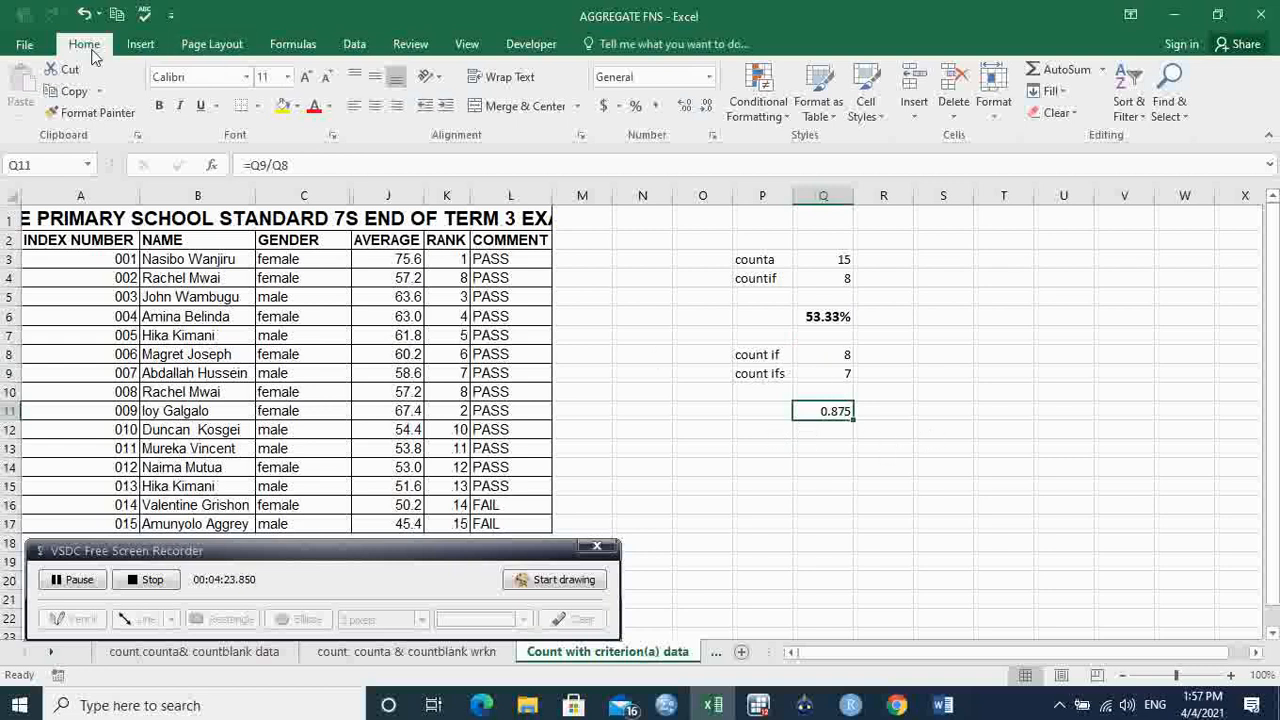
Format Q11 as a bold, 14-point percentage with two decimals, showing 87.50%.
left_click(636, 107)
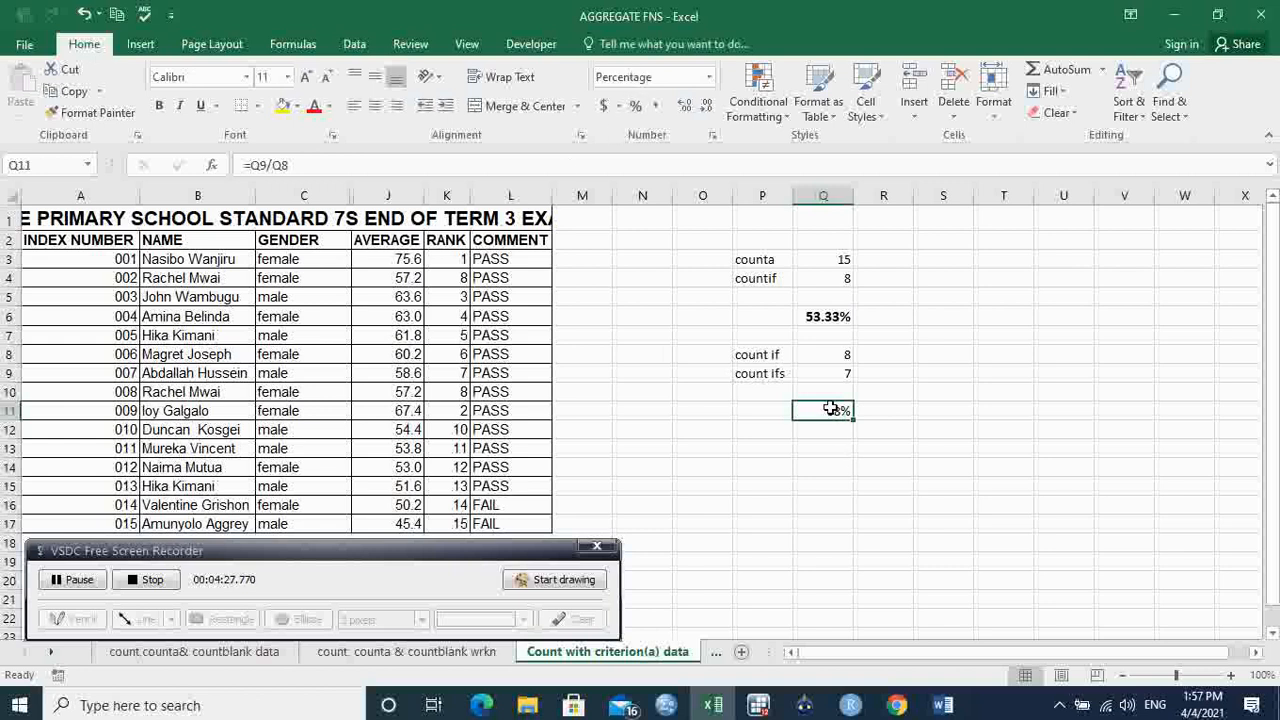
double_click(689, 106)
left_click(159, 108)
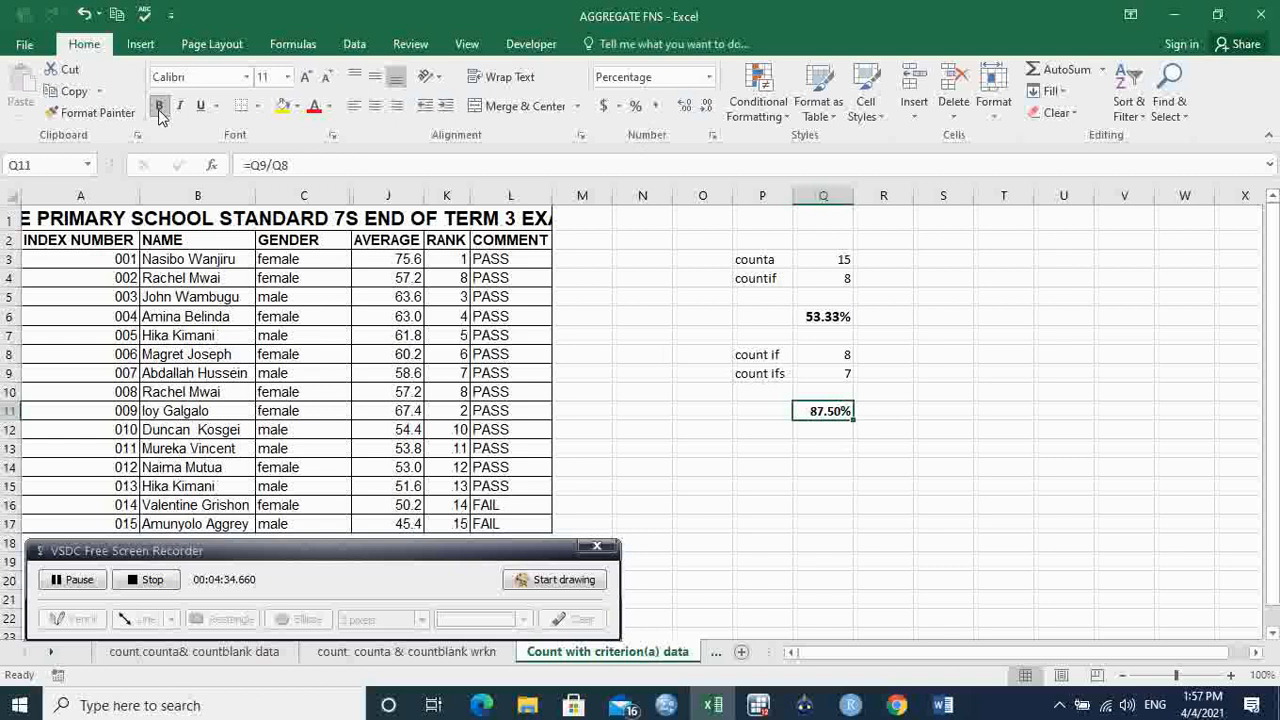
left_click(307, 80)
left_click(307, 80)
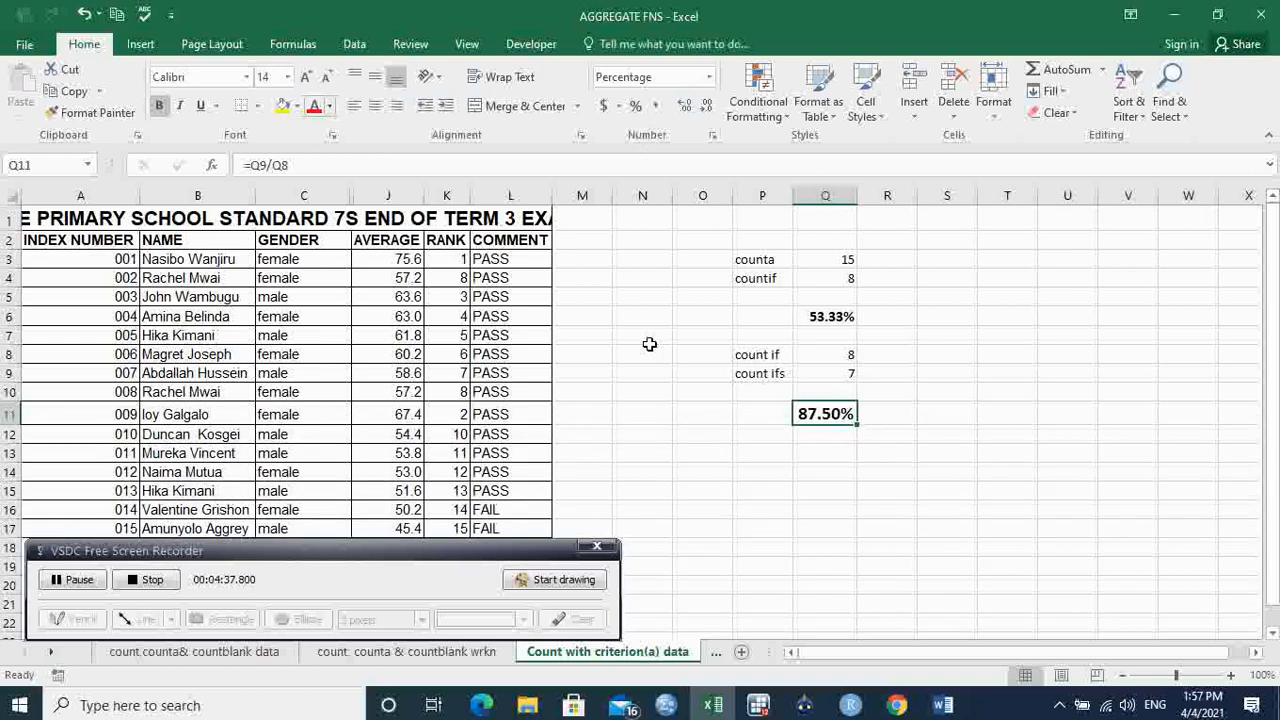
left_click(930, 463)
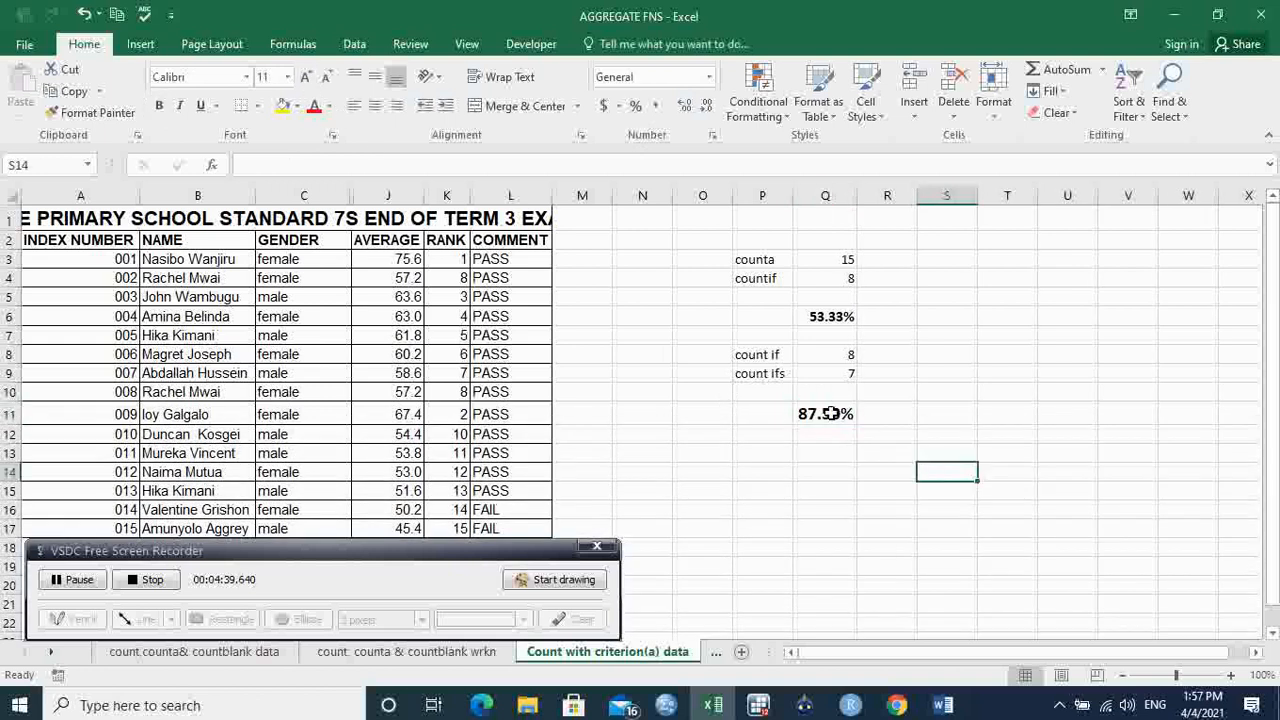
left_click(831, 416)
left_click(825, 317)
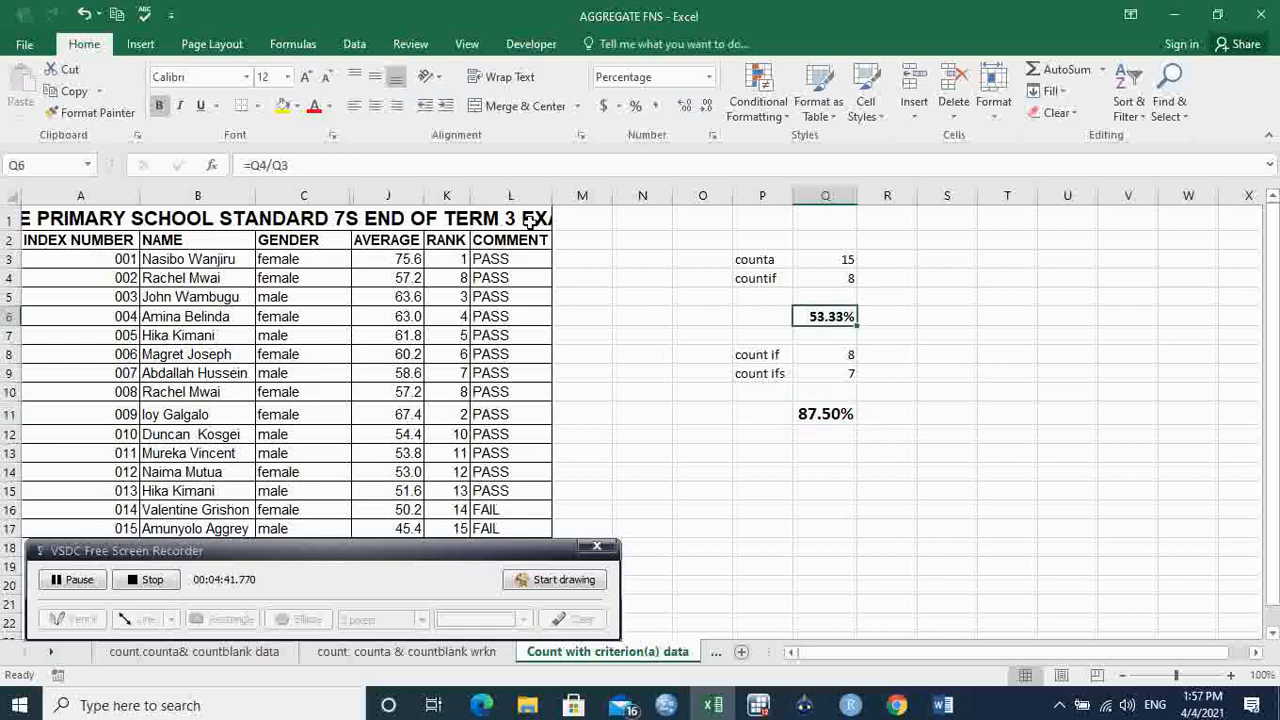
Set the 53.33% in Q6 to 14-point font to match Q11.
left_click(305, 77)
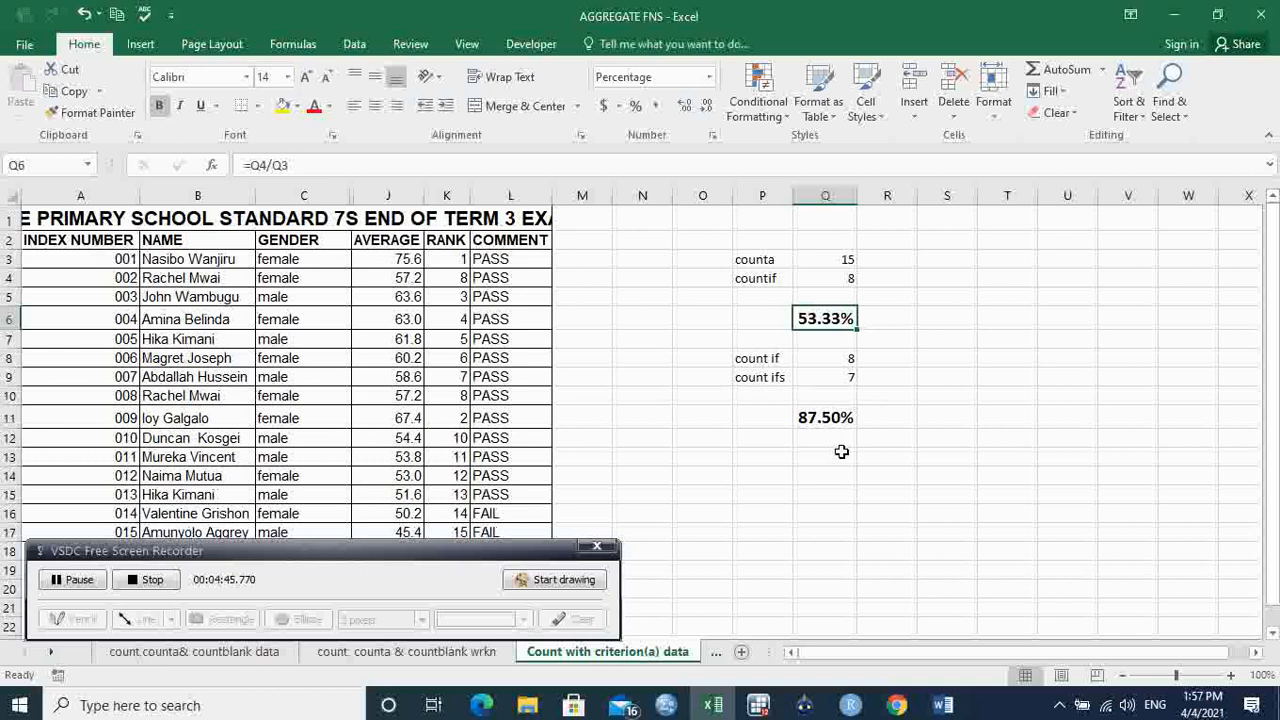
left_click(836, 421)
left_click(820, 320)
left_click(744, 281)
left_click(765, 371)
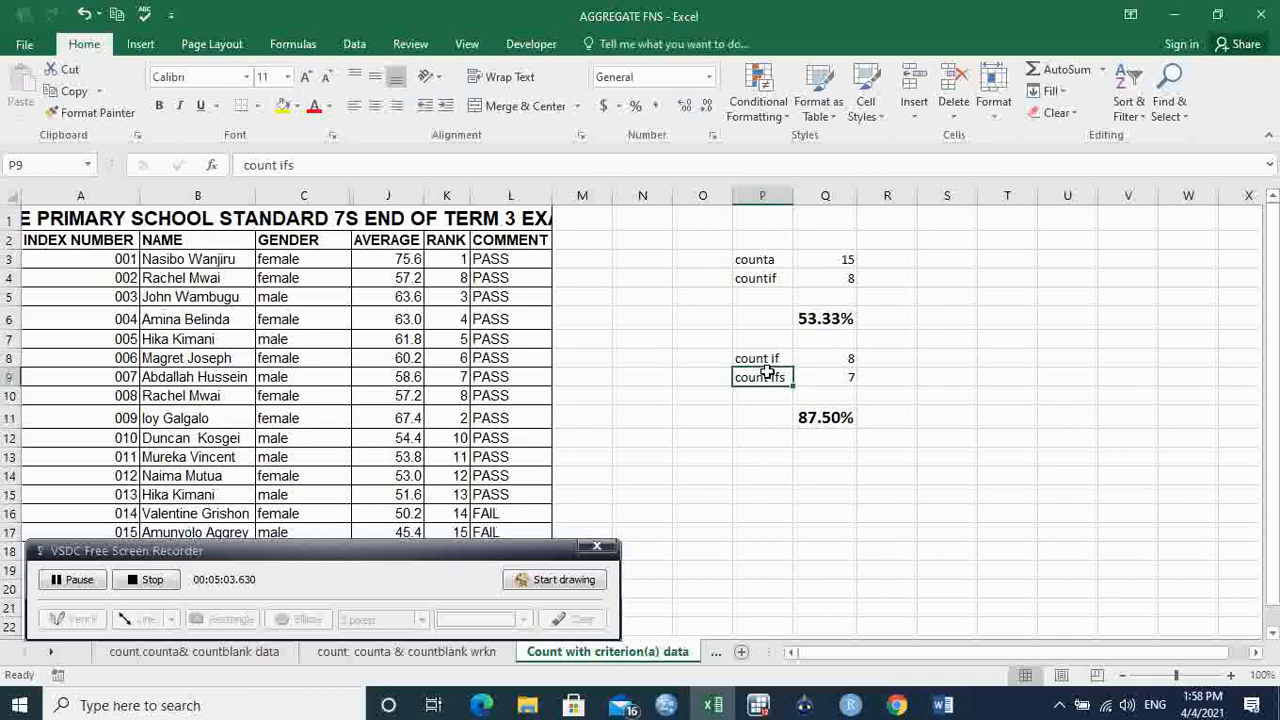
left_click(820, 420)
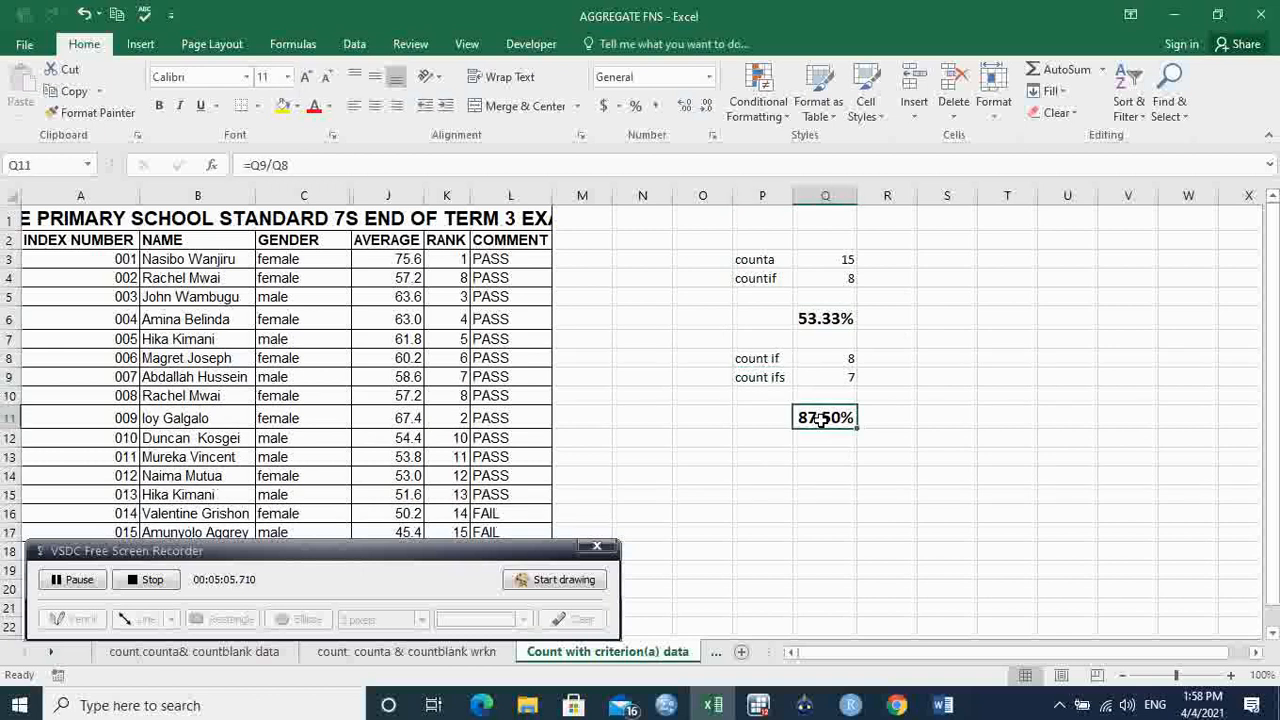
key("Up")
key("Up")
key("Up")
key("Up")
key("Up")
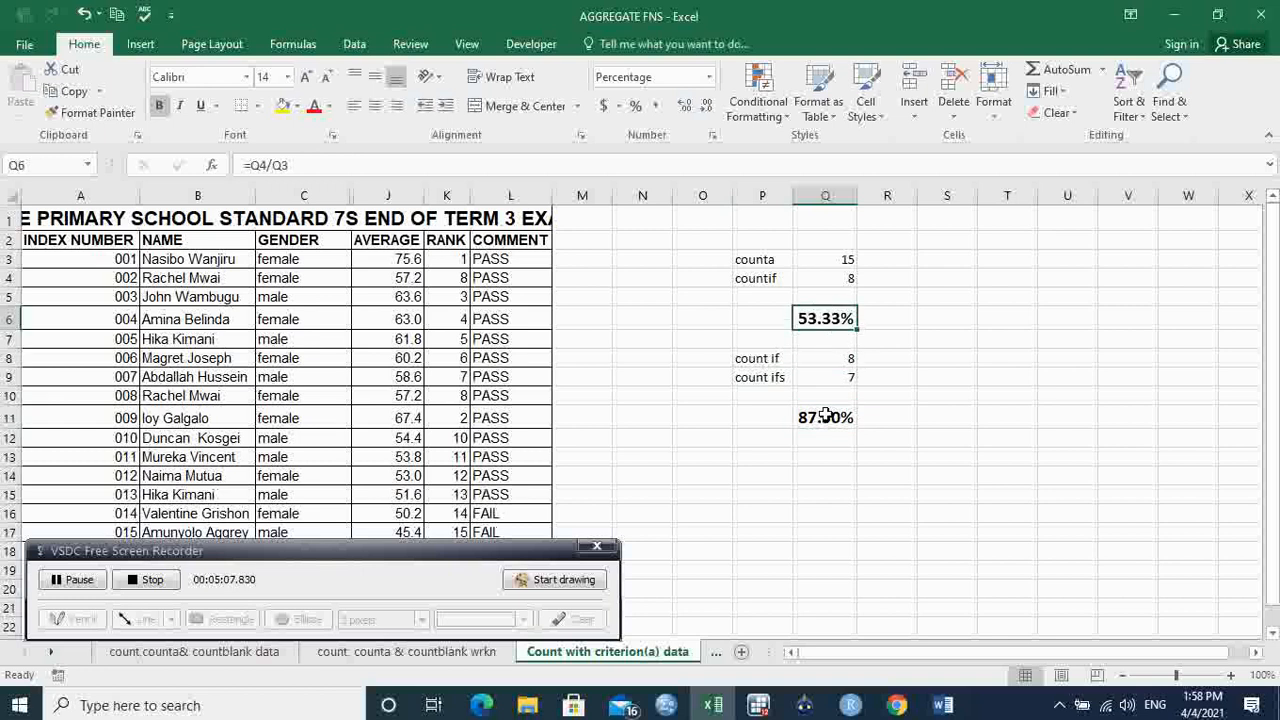
left_click(825, 415)
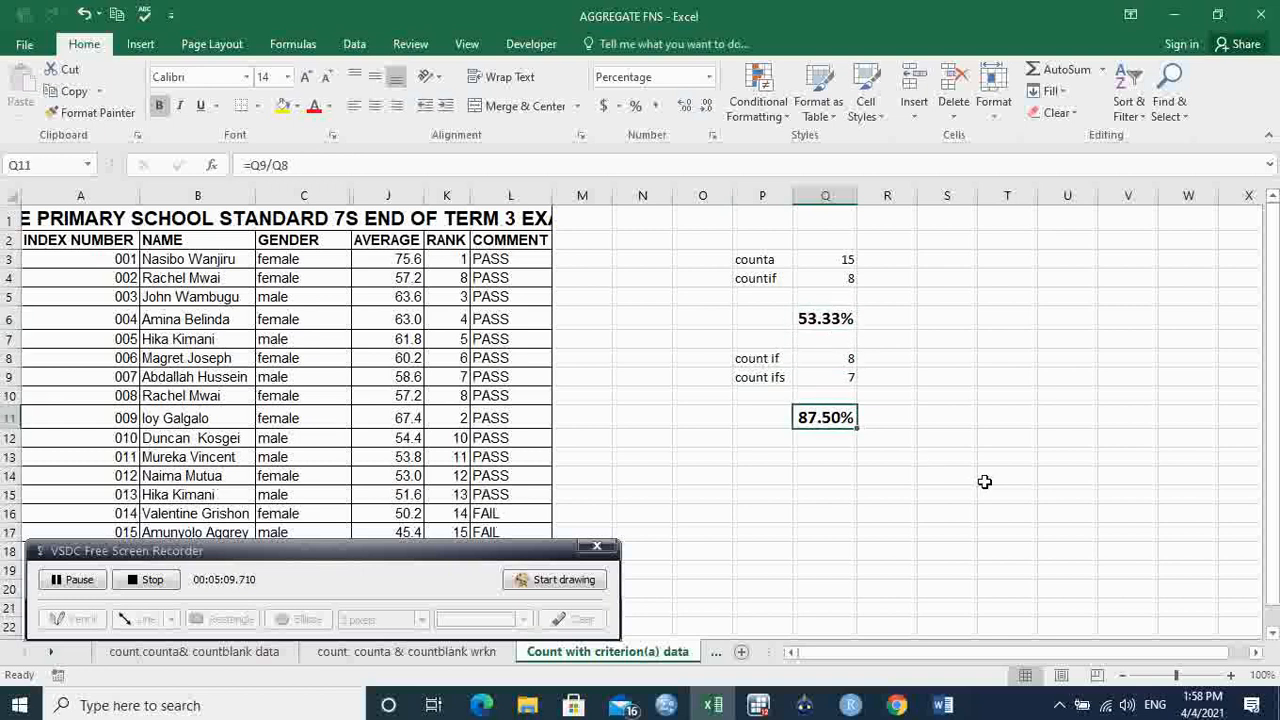